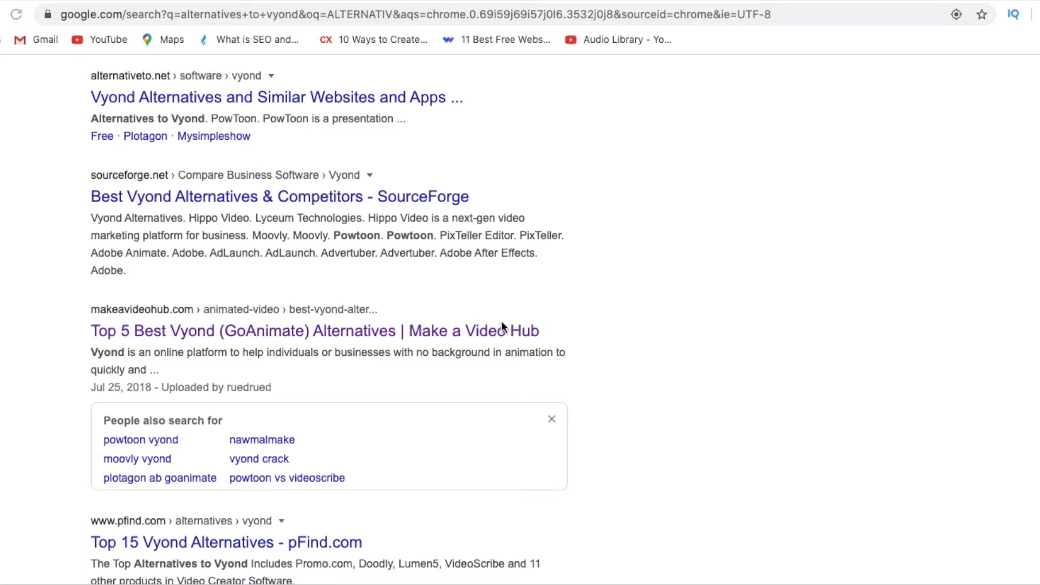
# Open the Make a Video Hub article on the top 5 Vyond alternatives and read through its recommended animation software
pyautogui.click(251, 336)
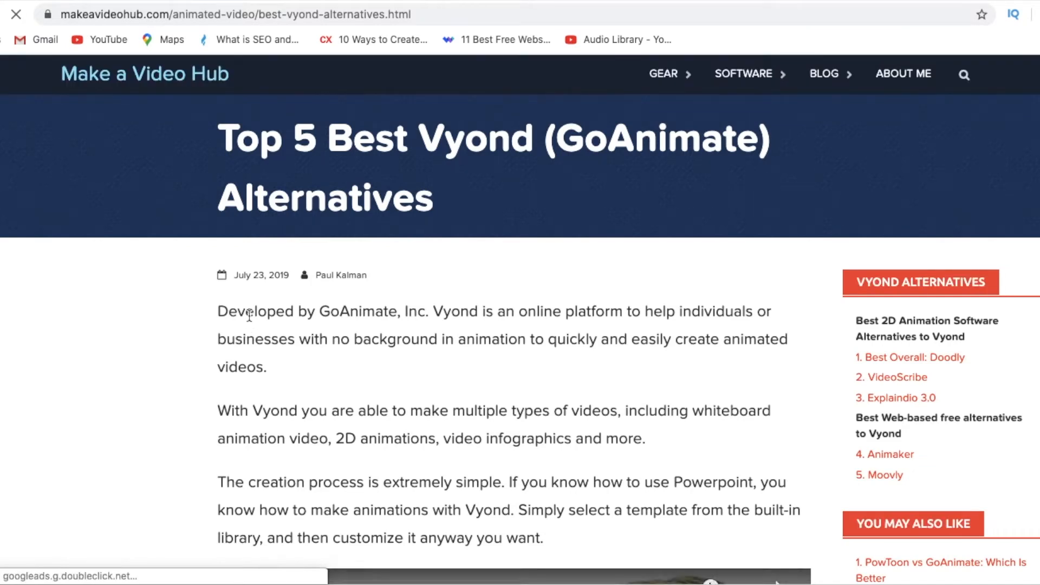
pyautogui.scroll(-3, 294, 360)
pyautogui.scroll(-8, 290, 362)
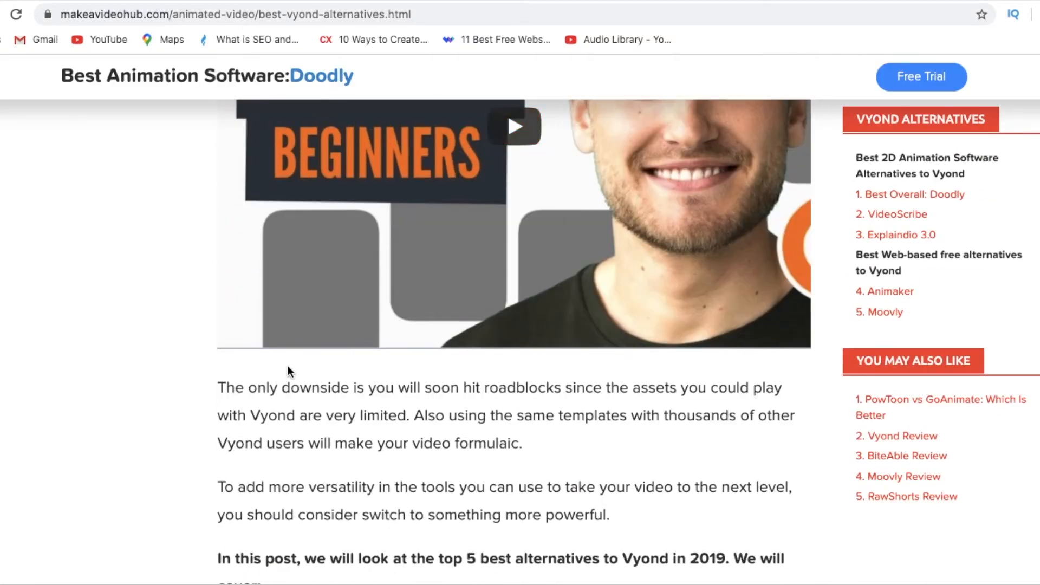
pyautogui.scroll(-3, 288, 365)
pyautogui.scroll(12, 287, 365)
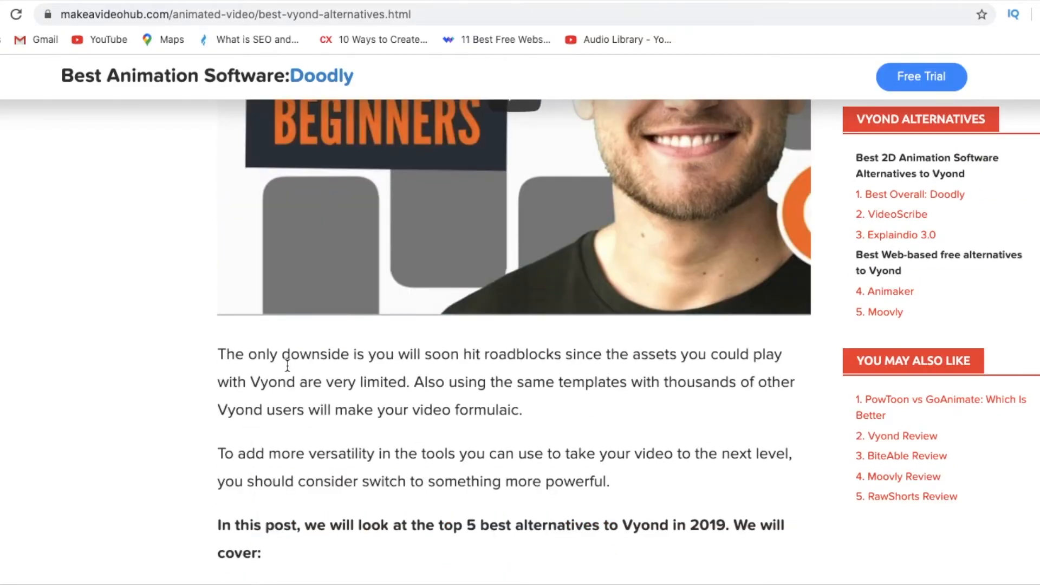
pyautogui.scroll(-14, 287, 365)
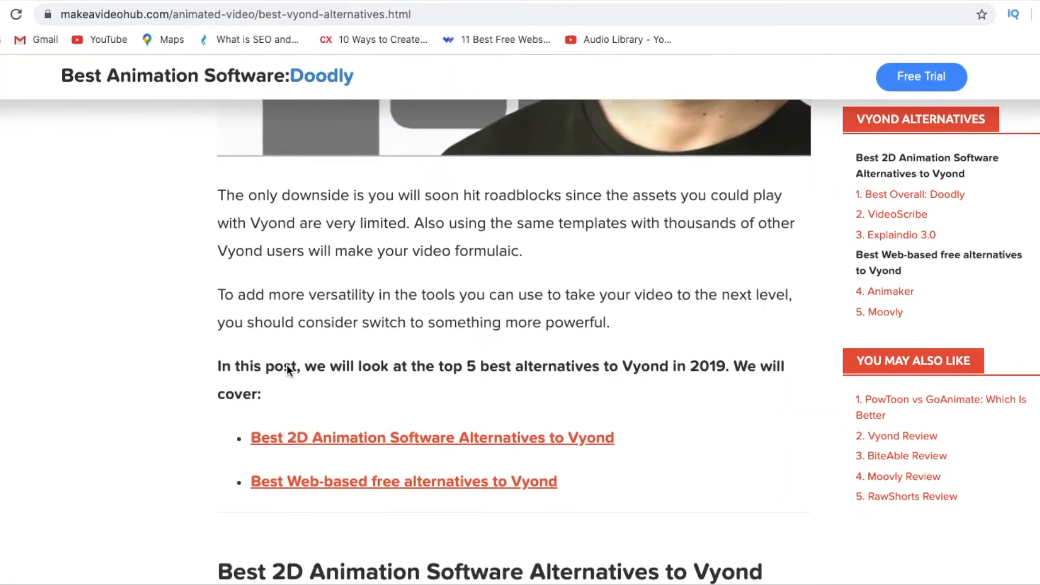
pyautogui.scroll(-5, 287, 366)
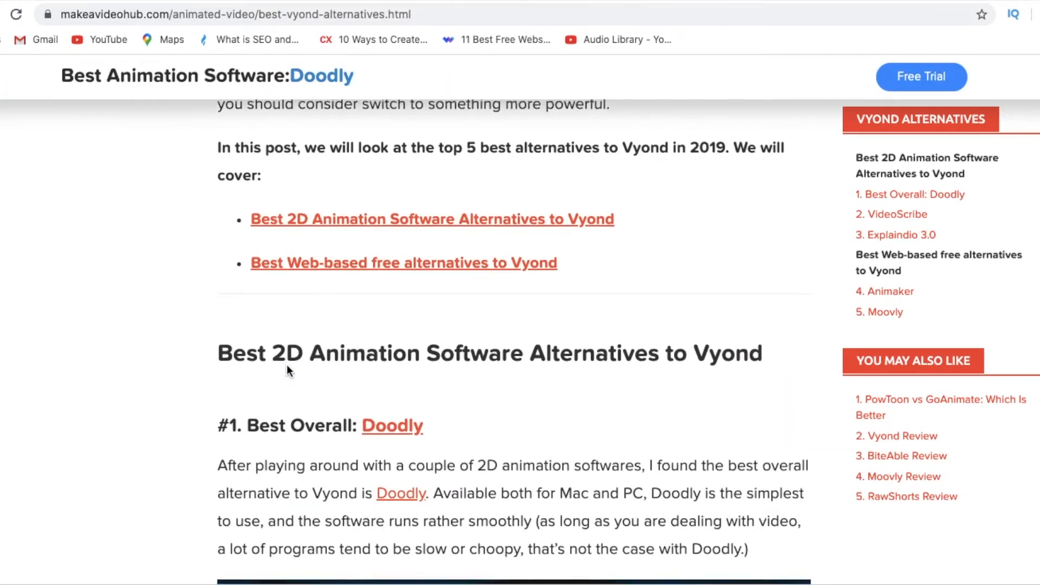
pyautogui.scroll(-2, 287, 370)
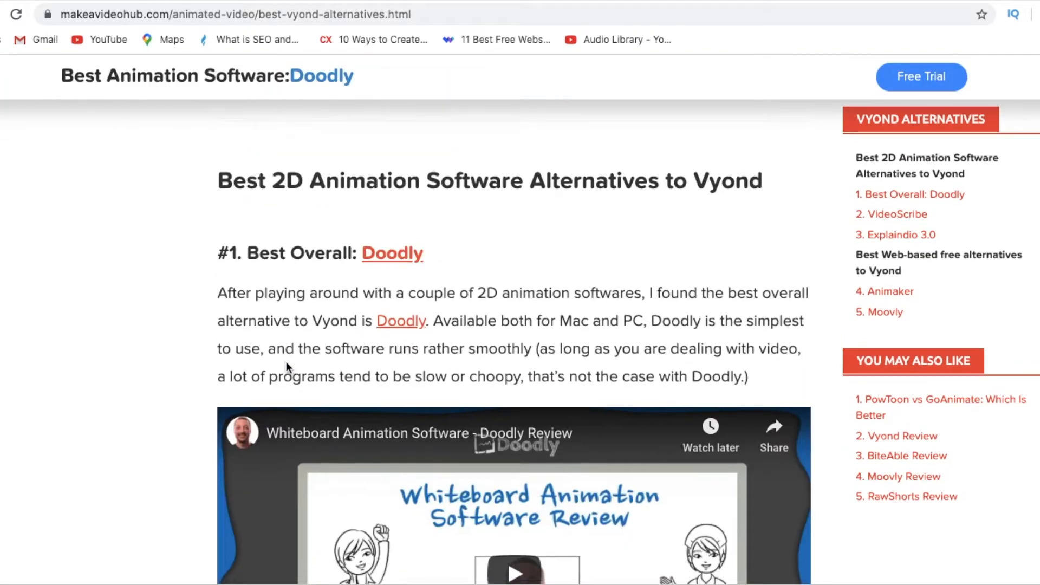
pyautogui.scroll(-2, 288, 366)
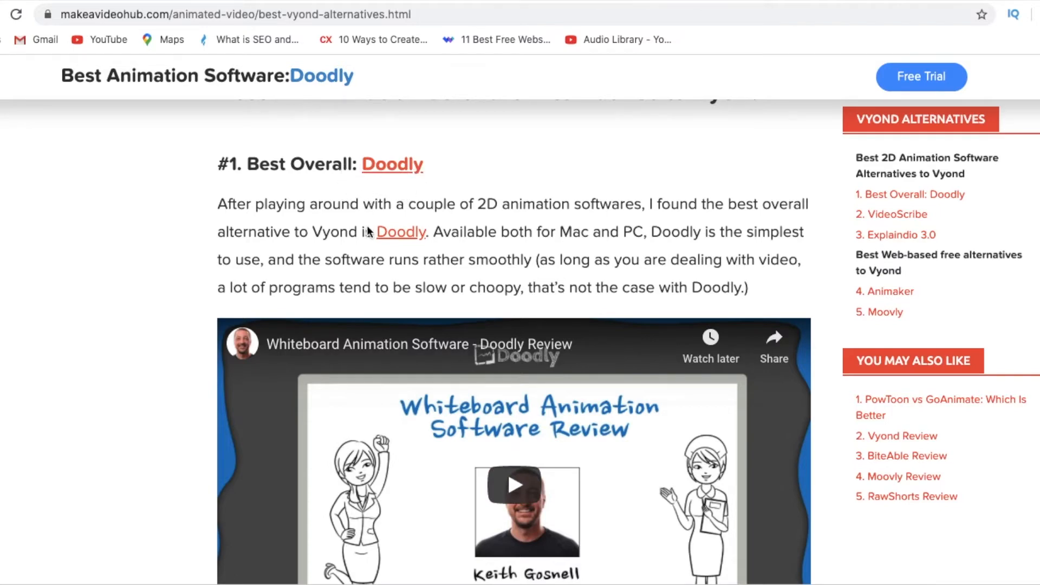
pyautogui.scroll(-5, 327, 354)
pyautogui.scroll(1, 327, 359)
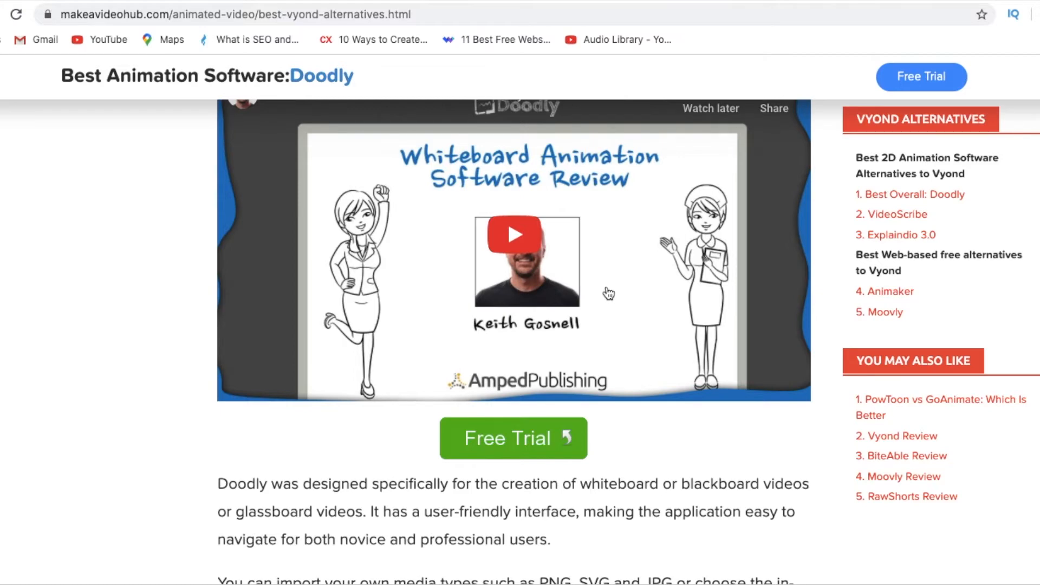
pyautogui.scroll(1, 440, 345)
pyautogui.scroll(-4, 438, 344)
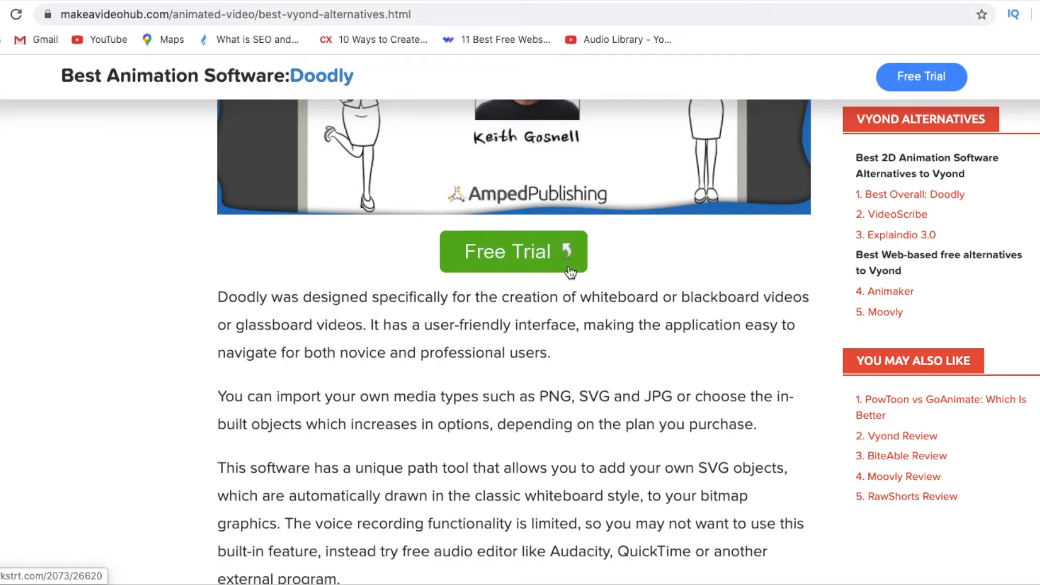
pyautogui.scroll(-20, 570, 271)
pyautogui.scroll(20, 576, 299)
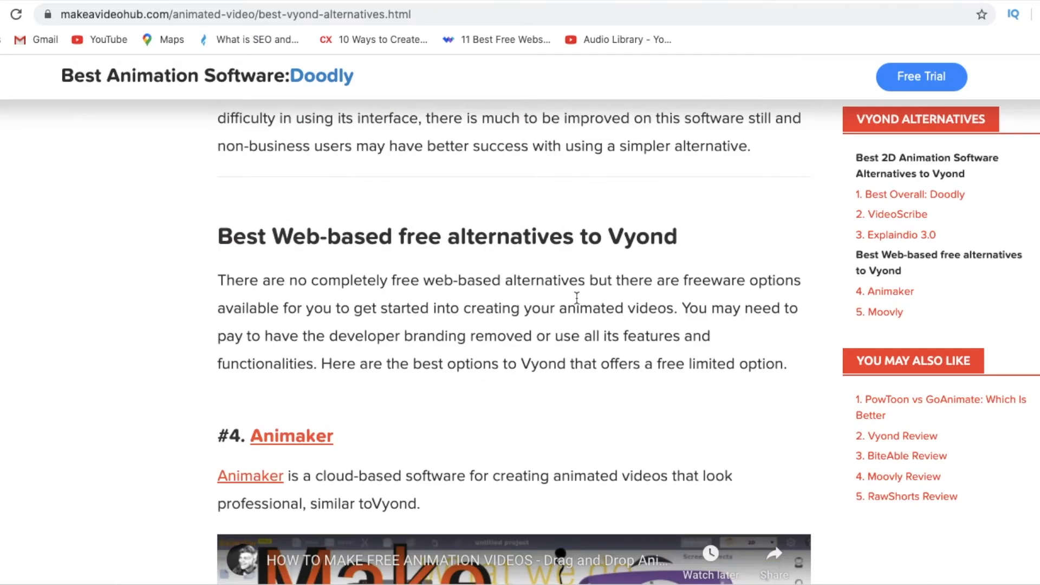
# Open the Animaker website from the article's #4 entry and look over its home page
pyautogui.scroll(-4, 575, 298)
pyautogui.scroll(-1, 401, 293)
pyautogui.click(302, 265)
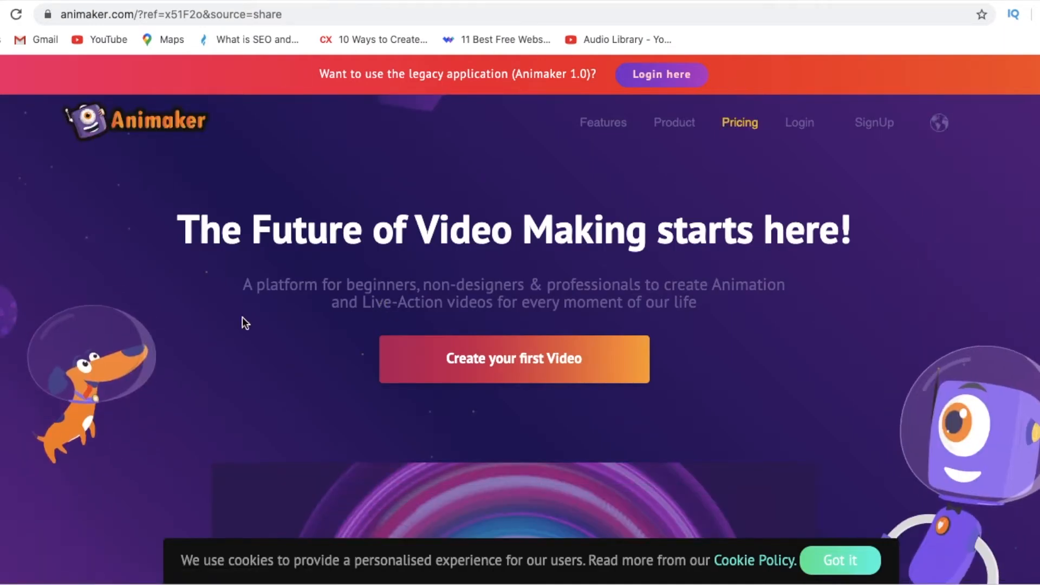
pyautogui.scroll(-1, 602, 424)
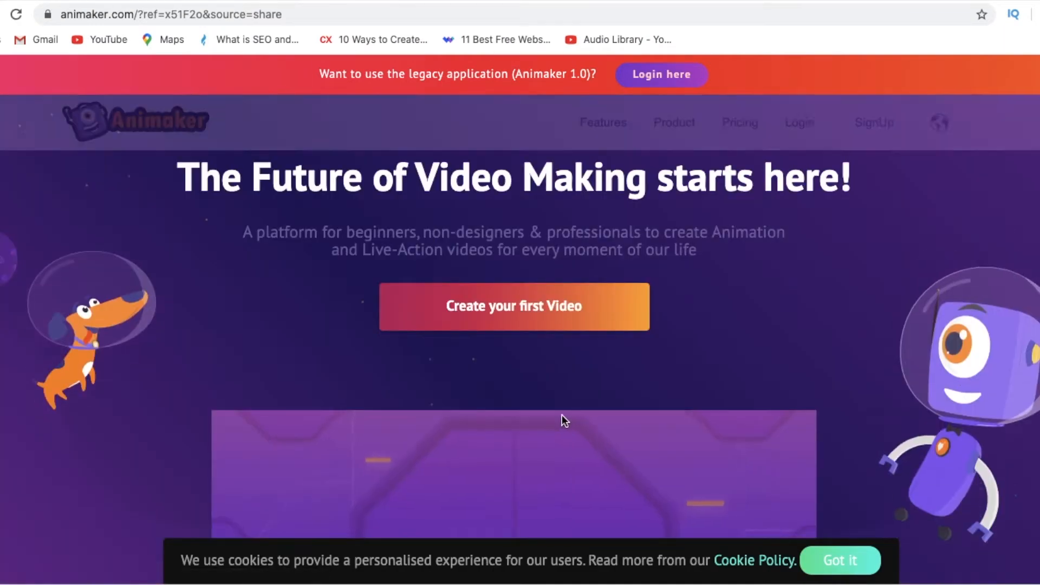
pyautogui.scroll(-15, 561, 408)
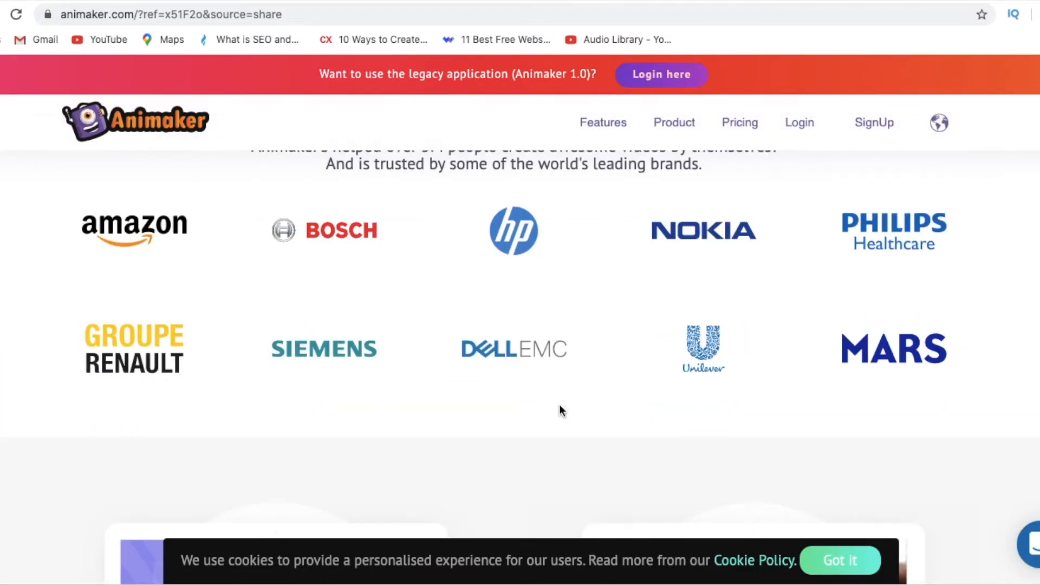
pyautogui.scroll(-8, 559, 407)
pyautogui.scroll(17, 559, 407)
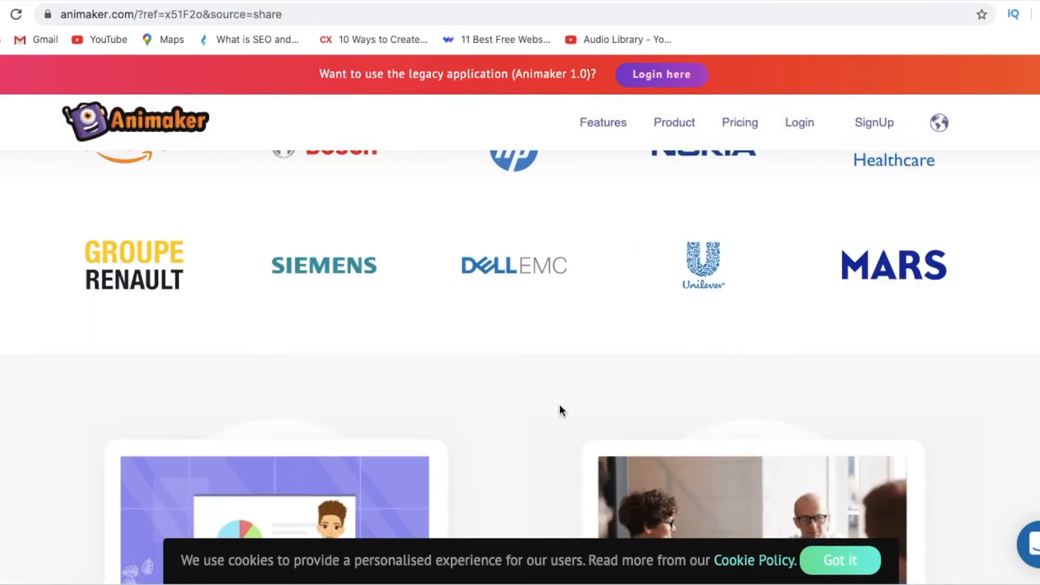
pyautogui.scroll(7, 559, 407)
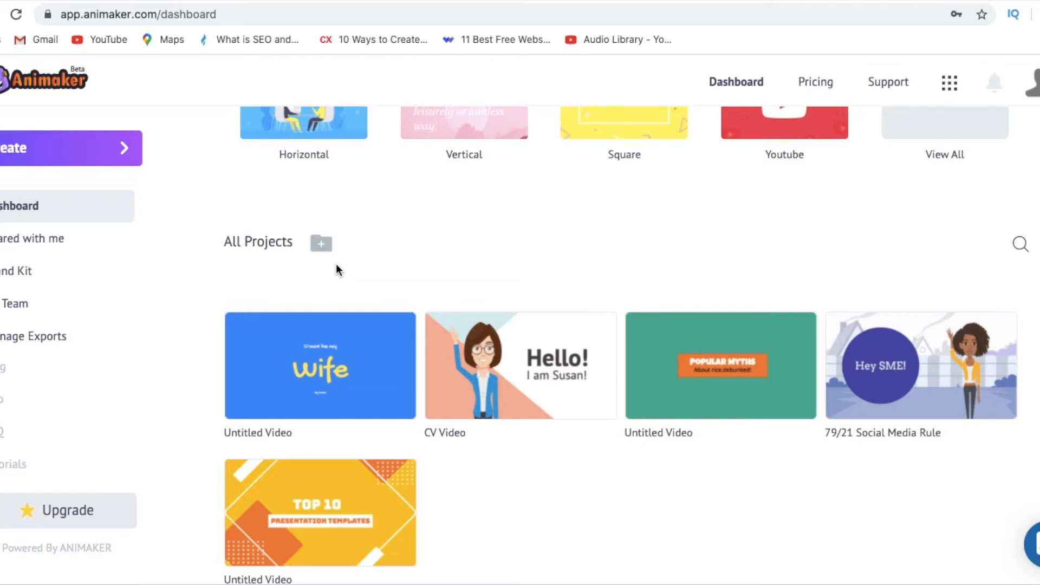
# Look over the Animaker dashboard's video formats and existing projects, and start a new Horizontal video
pyautogui.scroll(8, 441, 223)
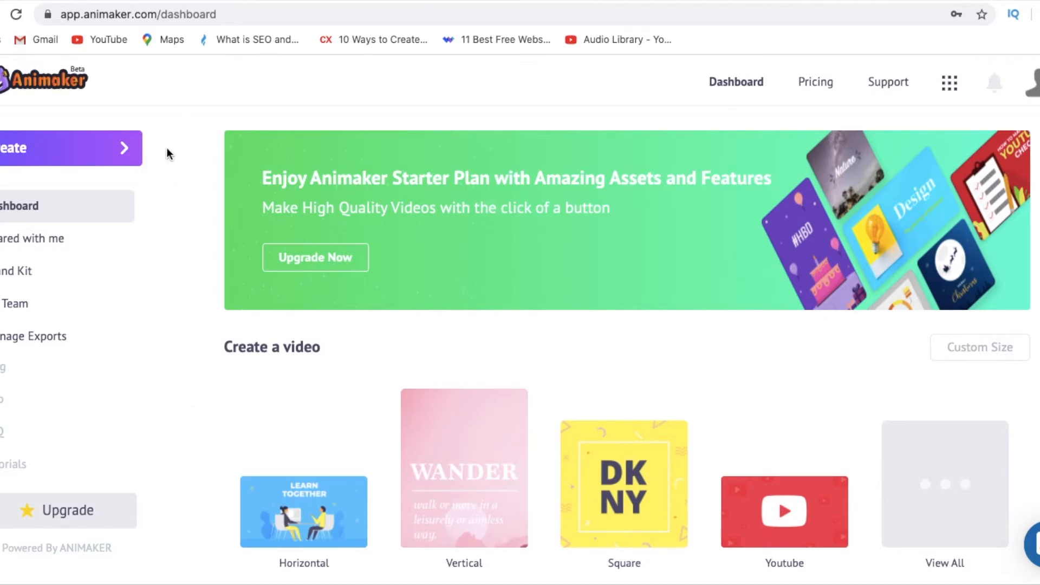
pyautogui.scroll(-6, 190, 412)
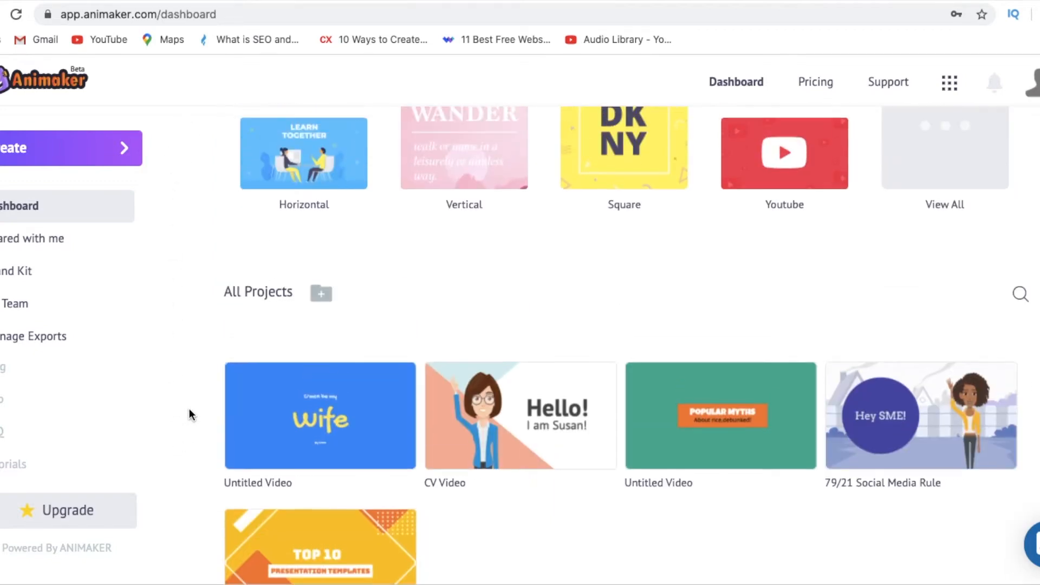
pyautogui.scroll(2, 207, 333)
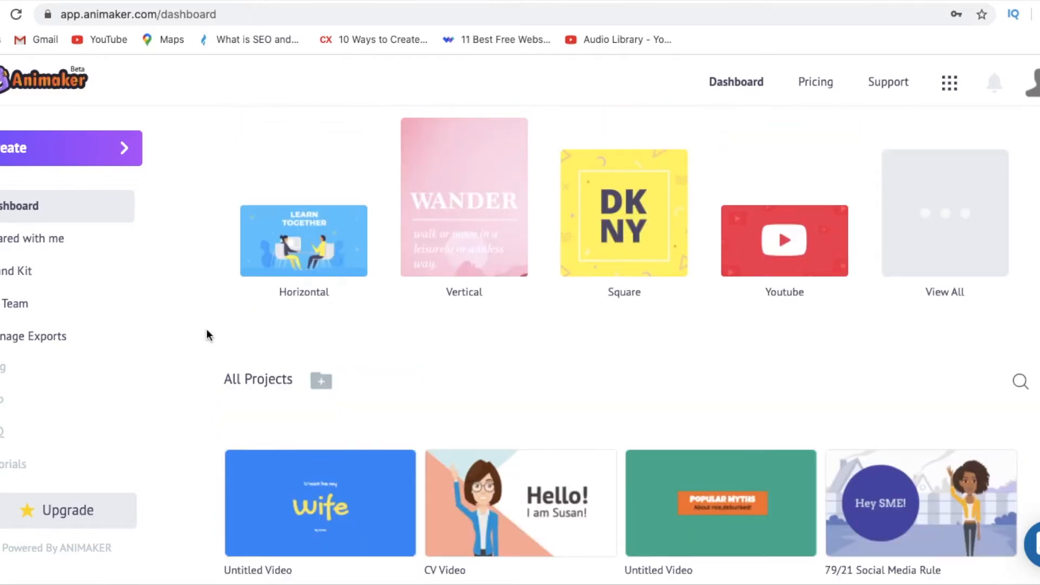
pyautogui.scroll(3, 222, 279)
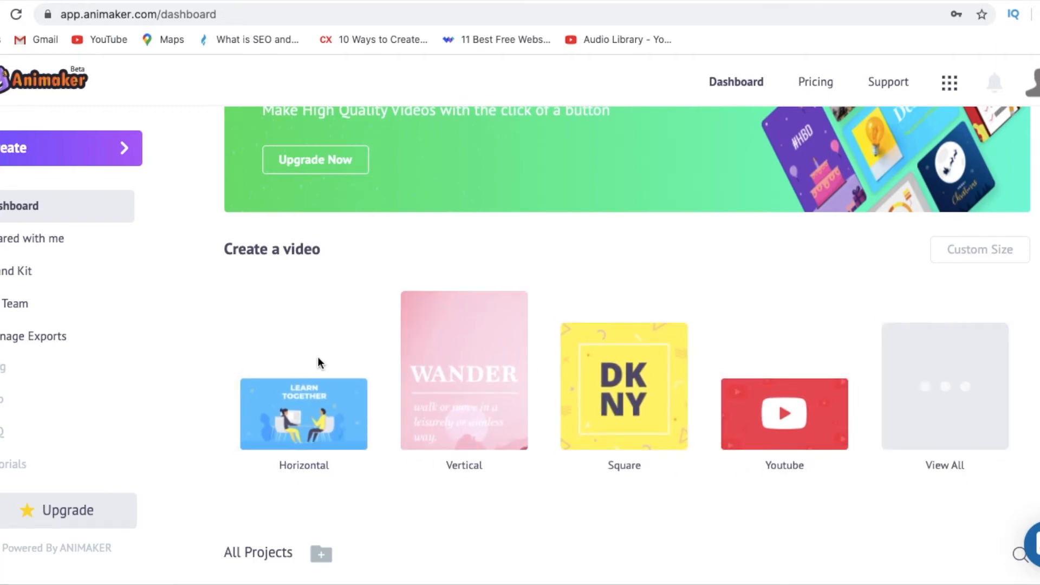
pyautogui.click(320, 433)
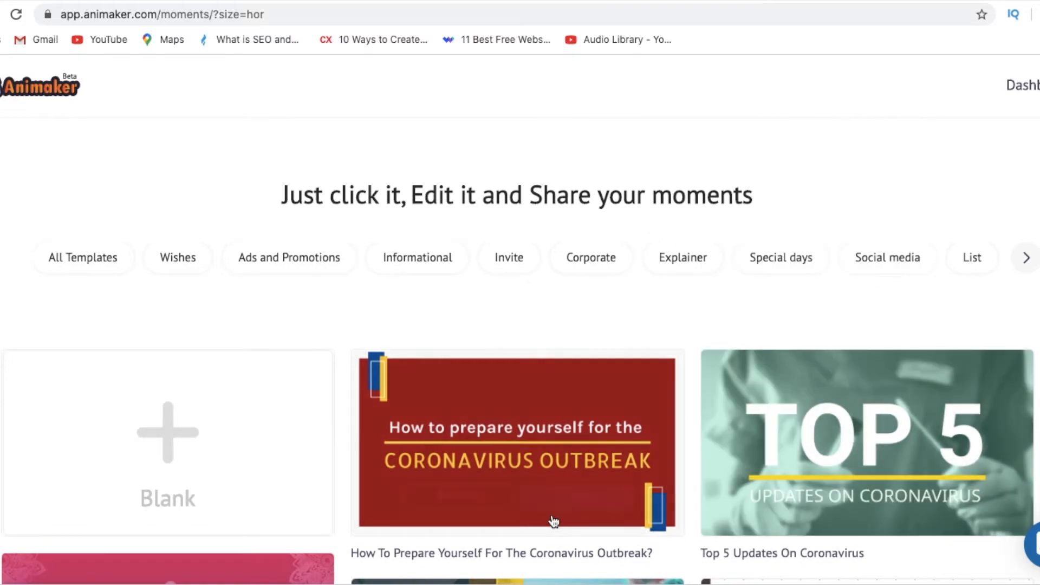
# Browse the horizontal video templates and use the Teacher Video Resume template for the project
pyautogui.moveTo(534, 486)
pyautogui.scroll(-7, 534, 486)
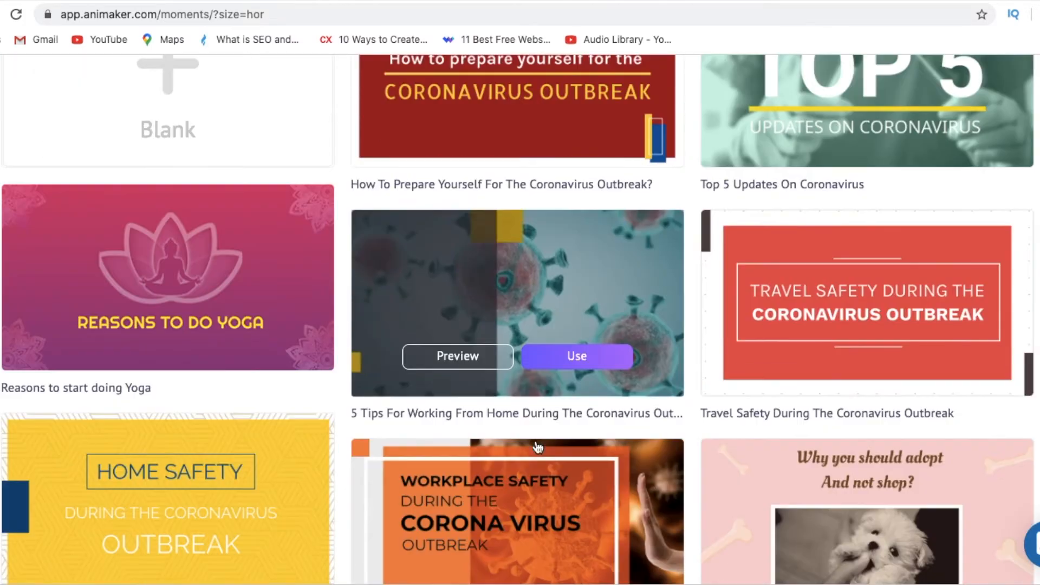
pyautogui.scroll(-8, 615, 494)
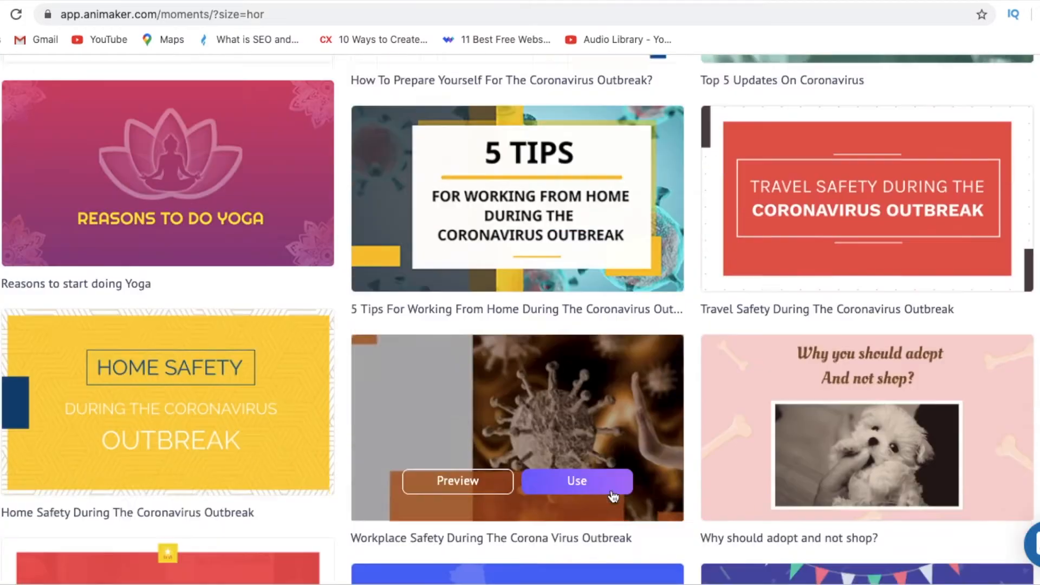
pyautogui.scroll(-10, 609, 492)
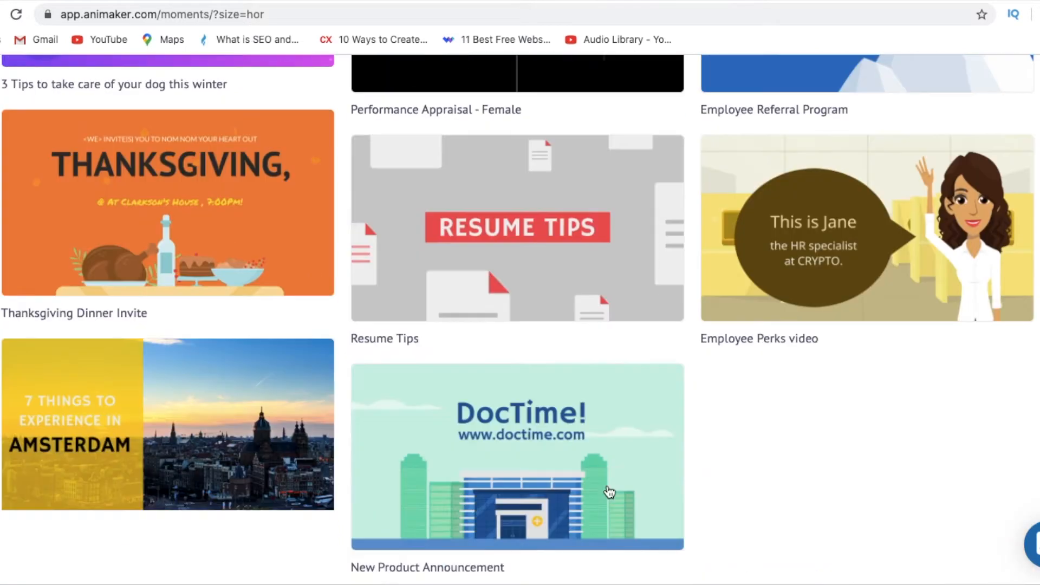
pyautogui.scroll(-1, 610, 491)
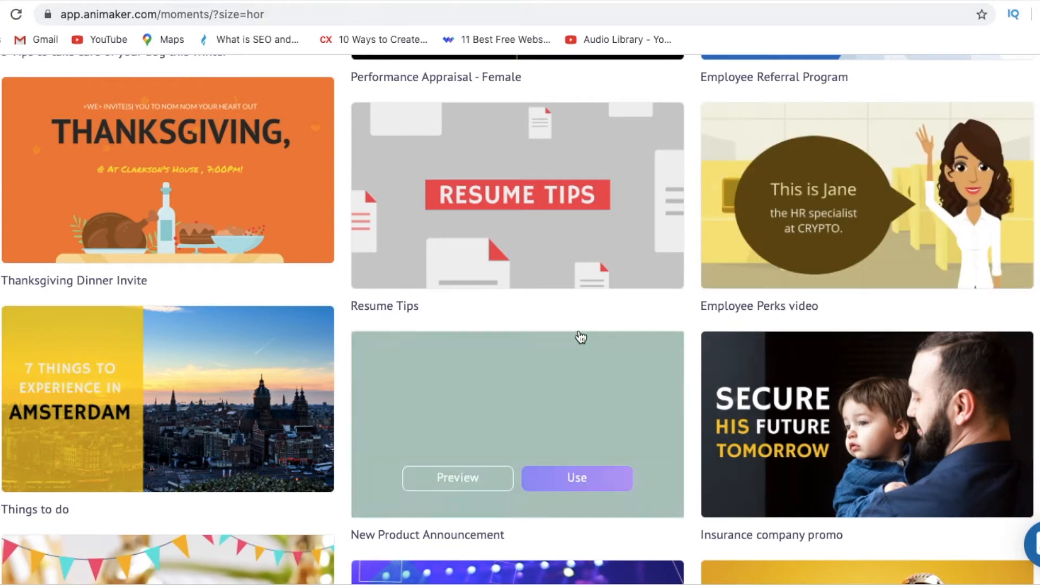
pyautogui.scroll(-2, 581, 337)
pyautogui.scroll(-5, 581, 337)
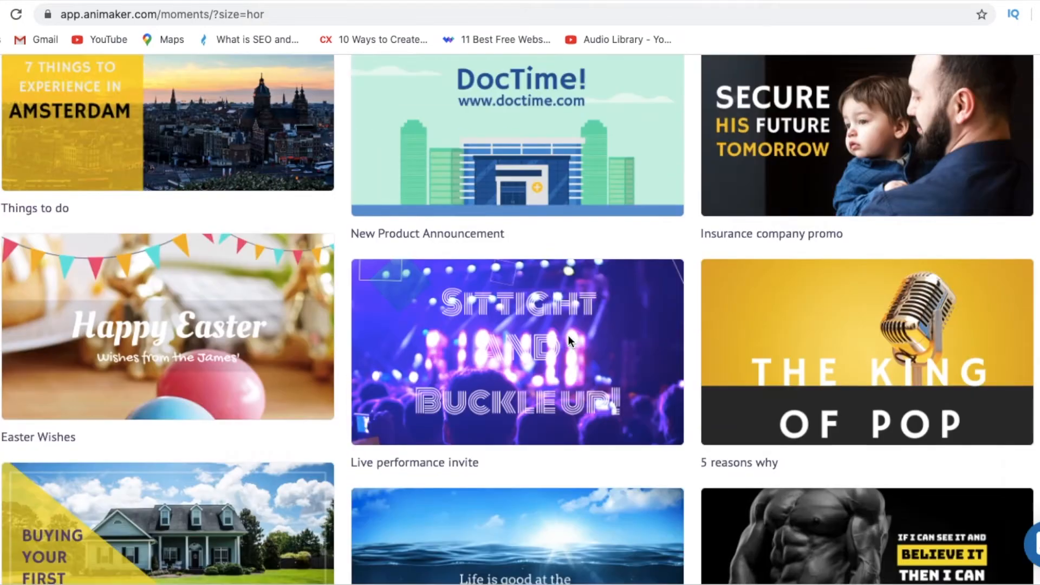
pyautogui.scroll(-1, 570, 341)
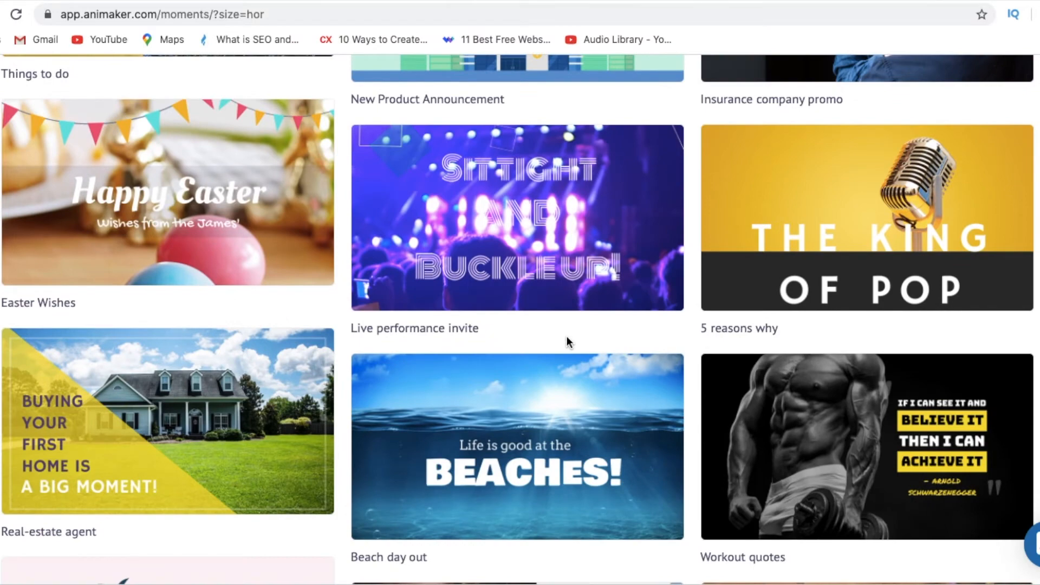
pyautogui.scroll(-1, 566, 338)
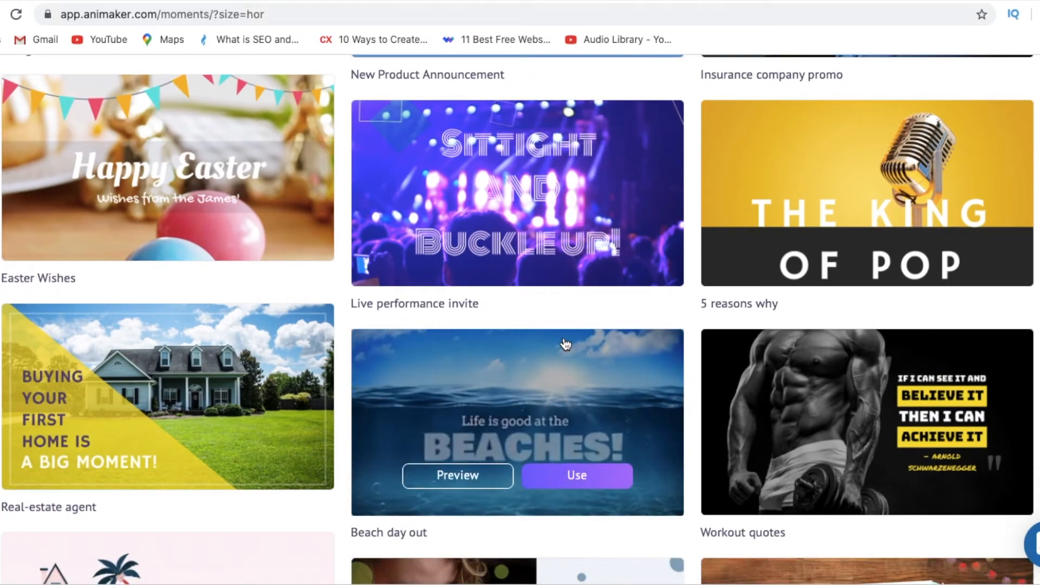
pyautogui.scroll(-3, 560, 355)
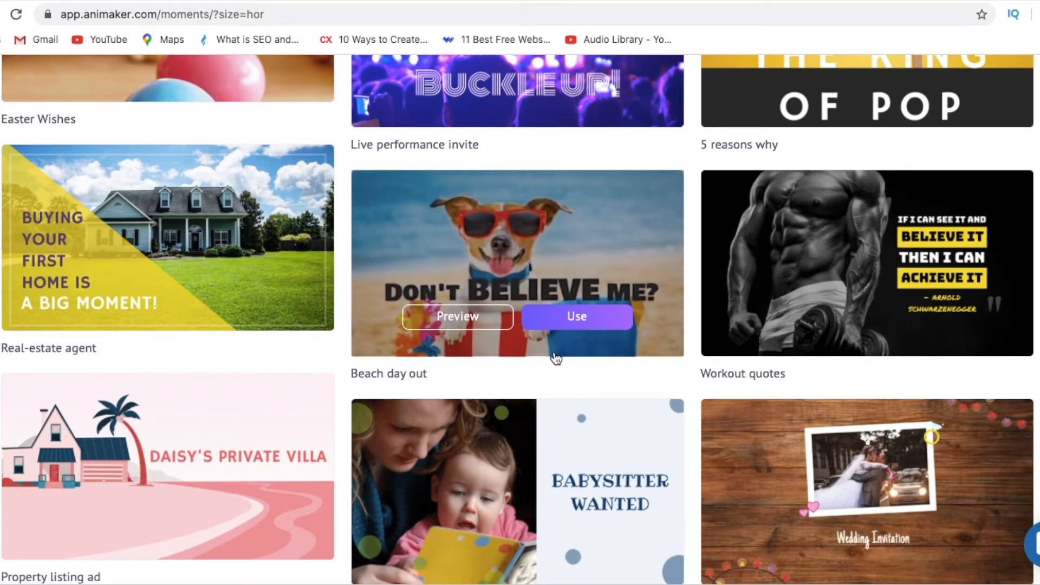
pyautogui.scroll(-8, 552, 356)
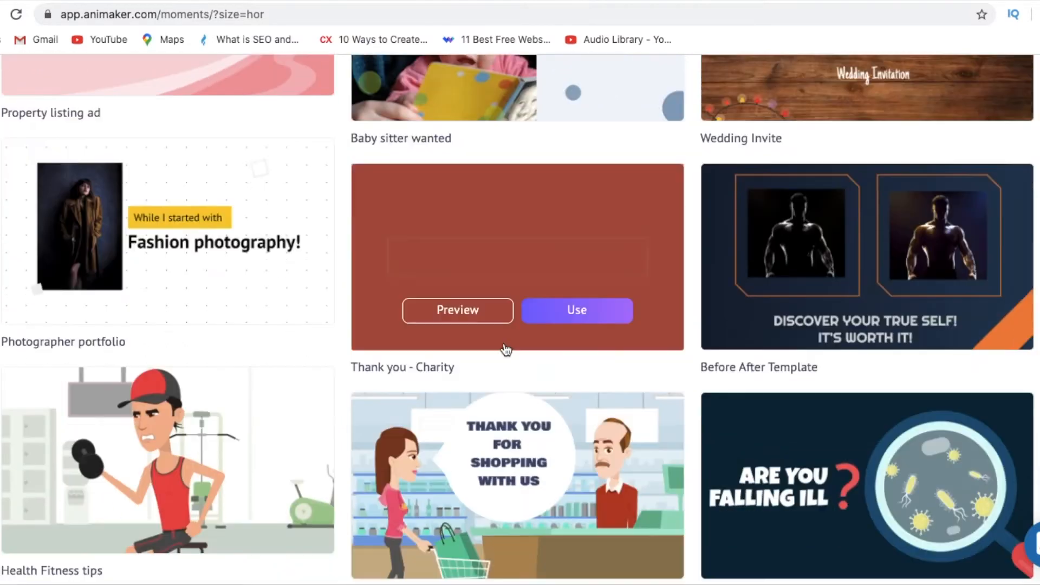
pyautogui.scroll(-8, 506, 350)
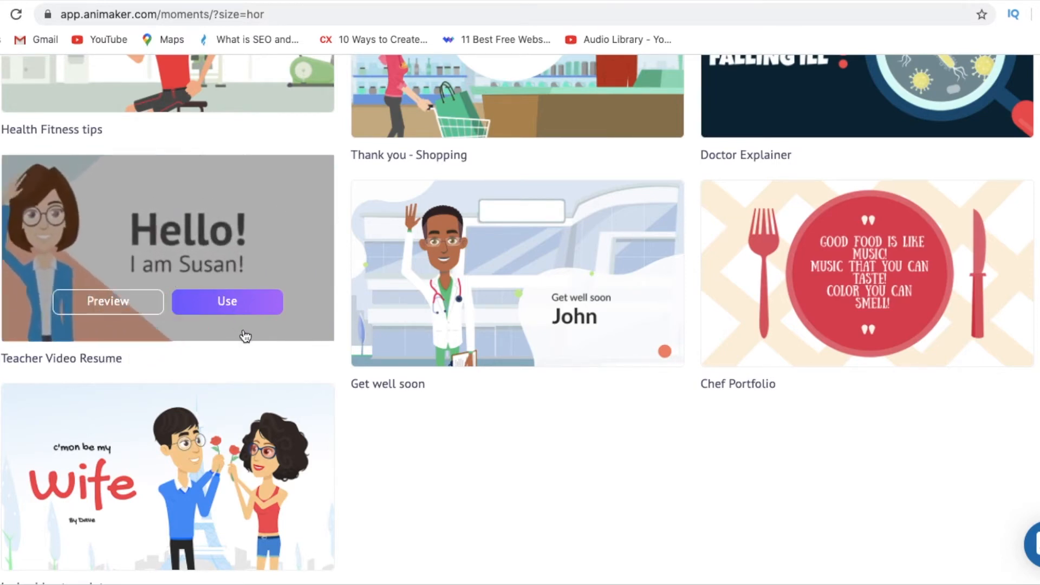
pyautogui.click(234, 302)
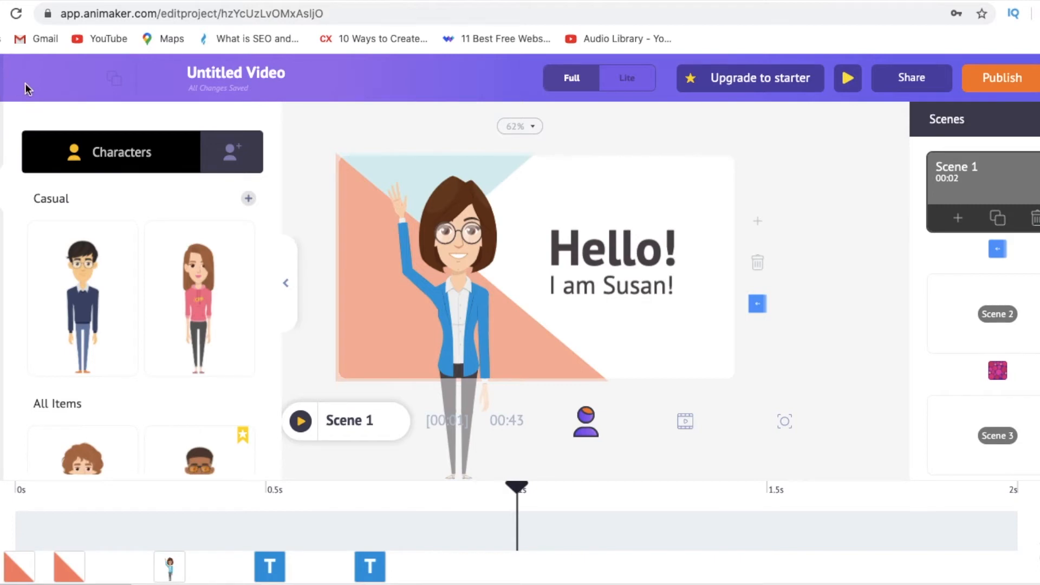
# Look through the character library, then open Scene 2 and inspect the settings of its caption and diamond-shaped background
pyautogui.scroll(-10, 204, 359)
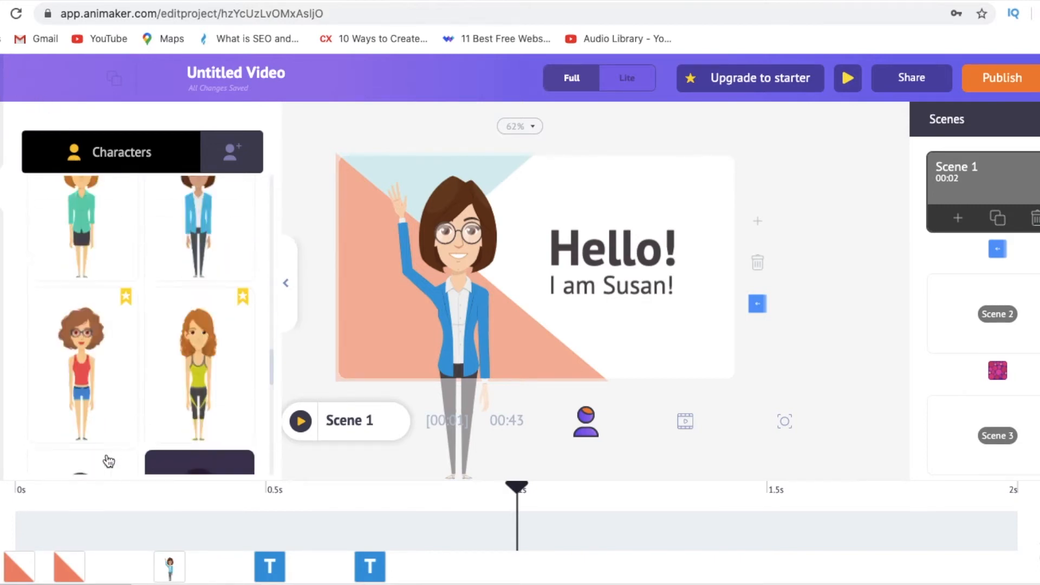
pyautogui.scroll(-5, 109, 461)
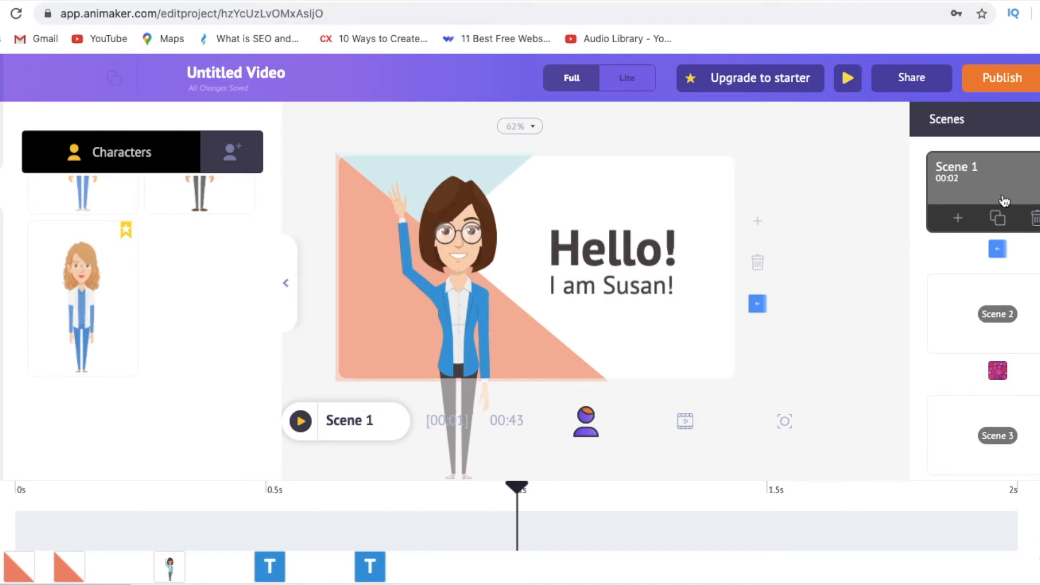
pyautogui.click(991, 317)
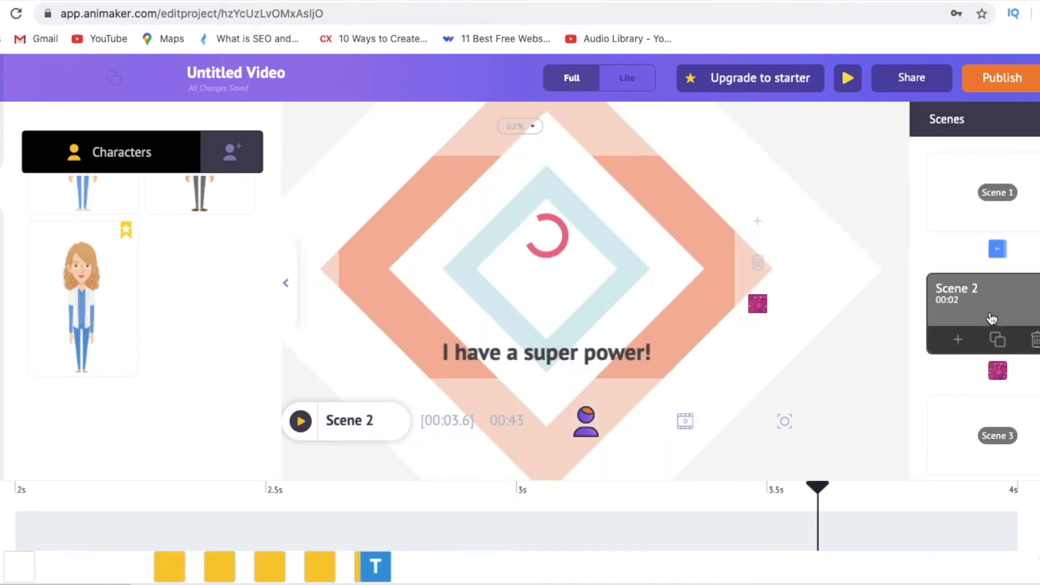
pyautogui.click(636, 363)
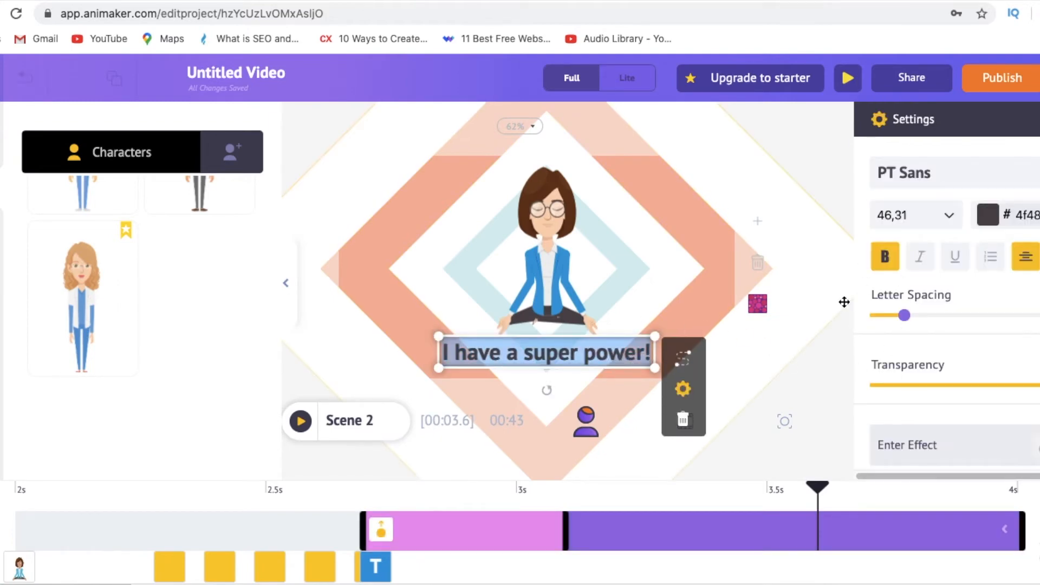
pyautogui.click(844, 303)
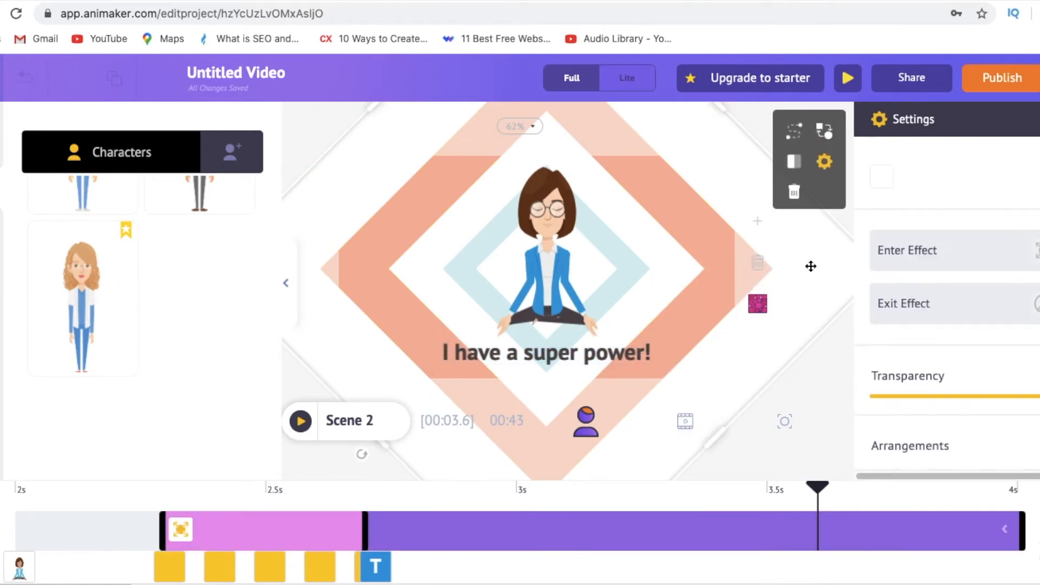
pyautogui.click(1035, 119)
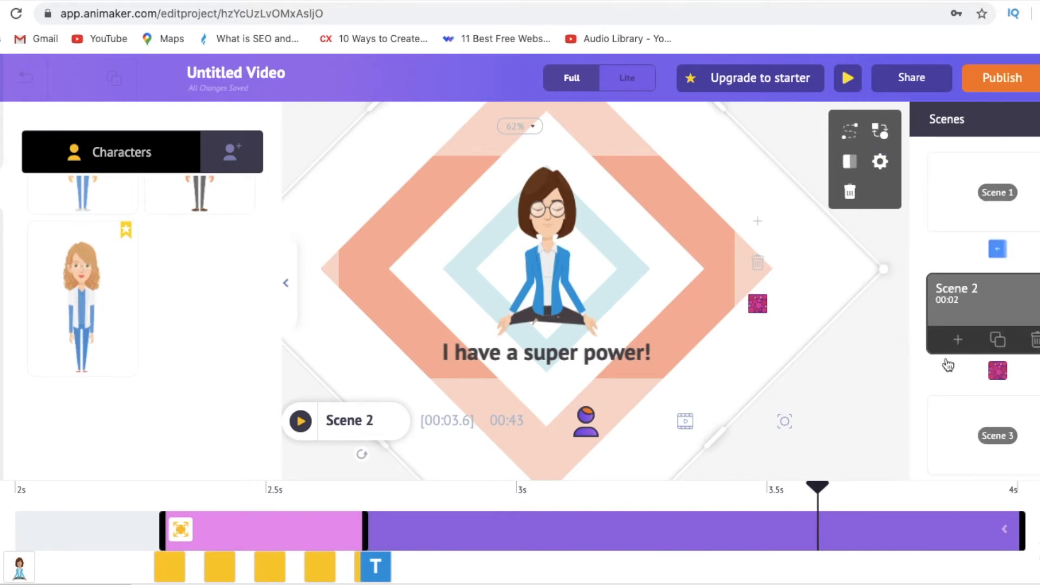
# In Scene 3, replace the first bullet's text "Smarter" with "Amazing"
pyautogui.scroll(-1, 976, 394)
pyautogui.scroll(-2, 976, 393)
pyautogui.click(998, 285)
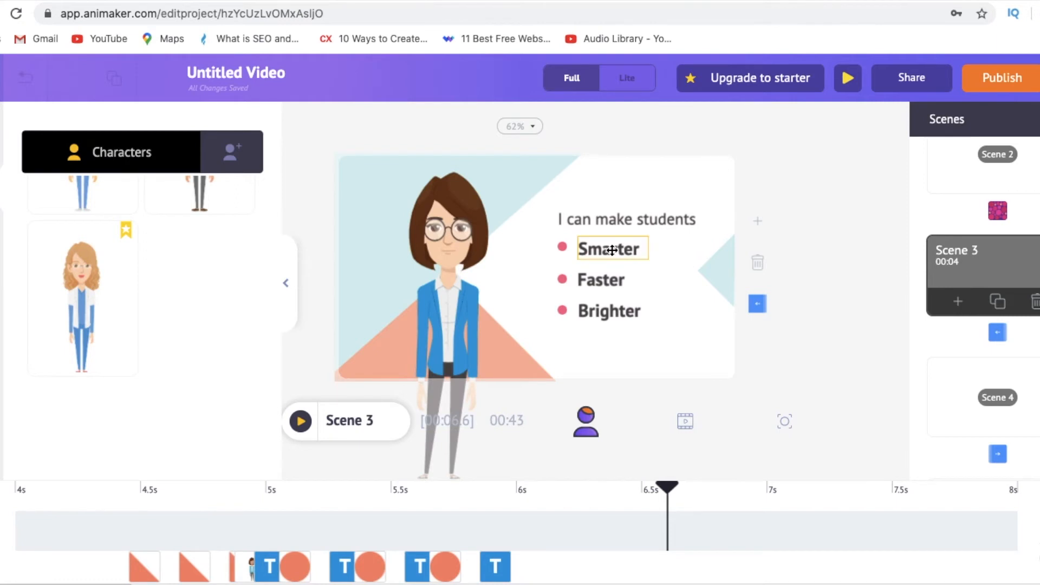
pyautogui.click(613, 252)
pyautogui.click(615, 252)
pyautogui.doubleClick(619, 250)
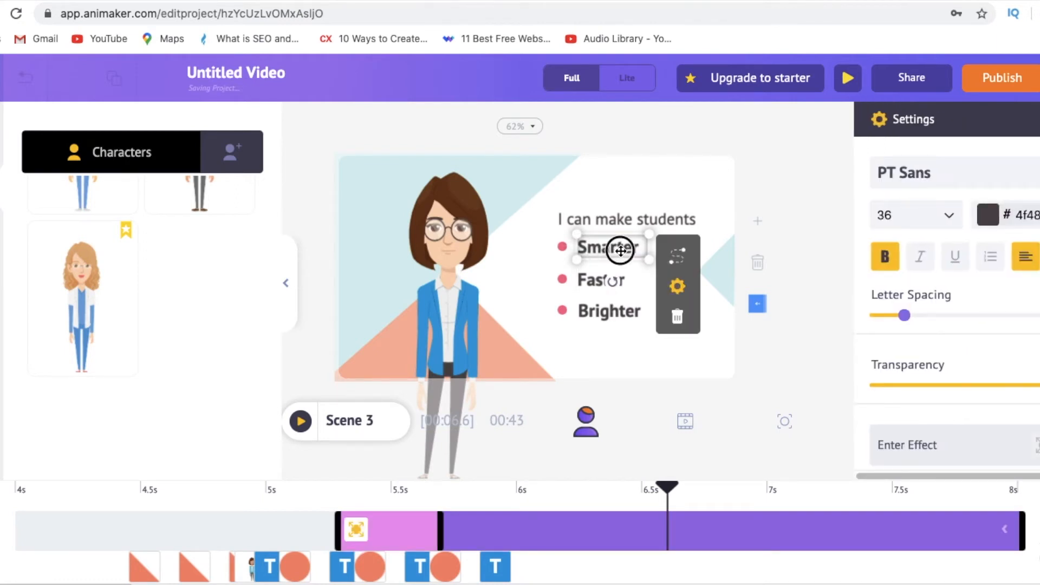
pyautogui.click(634, 248)
pyautogui.moveTo(640, 248); pyautogui.dragTo(578, 246)
pyautogui.click(618, 247)
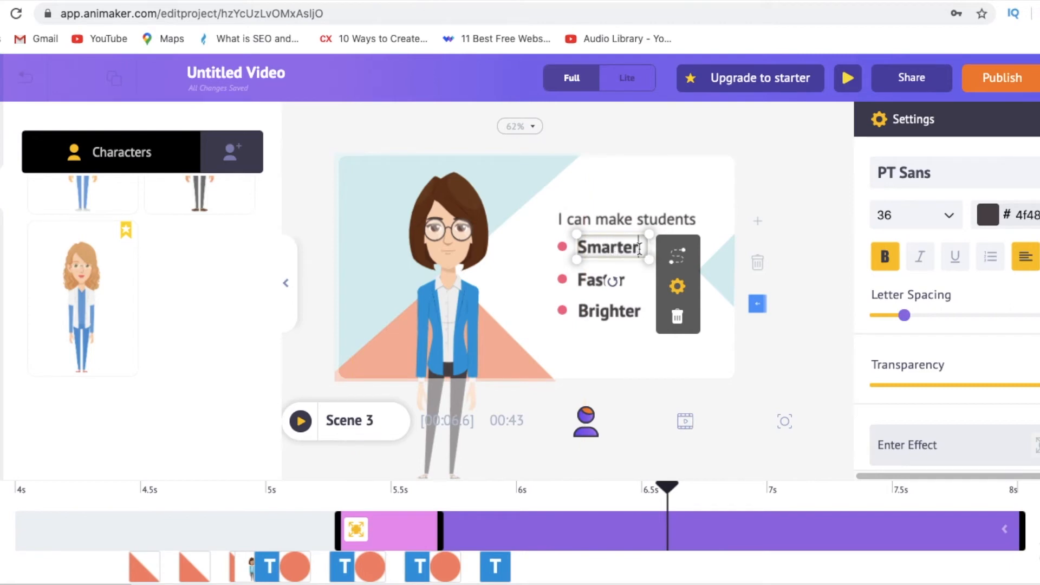
pyautogui.press('BackSpace')
pyautogui.press('BackSpace')
pyautogui.press('BackSpace')
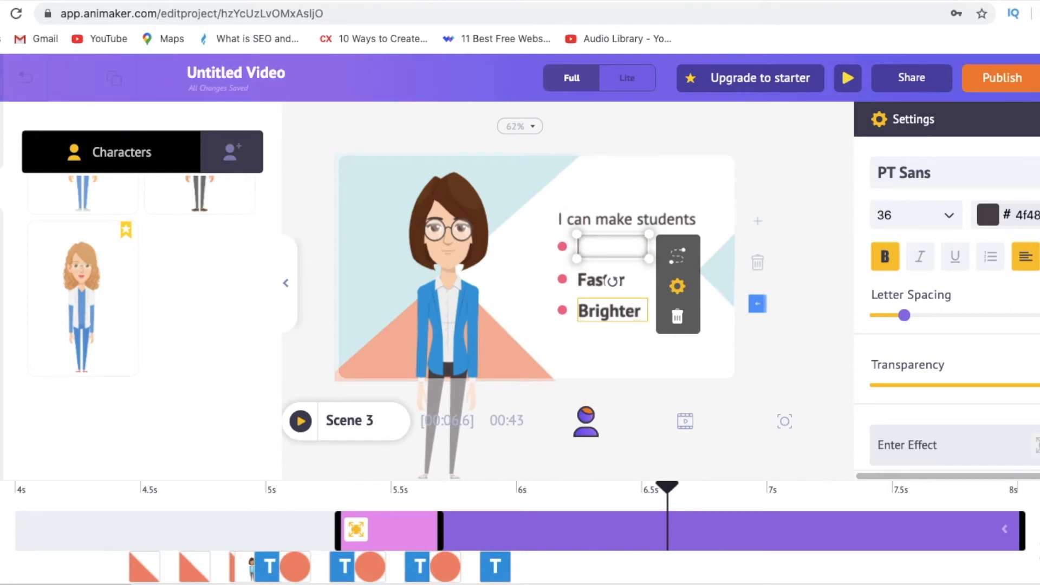
pyautogui.write('BR')
pyautogui.write('Amazing')
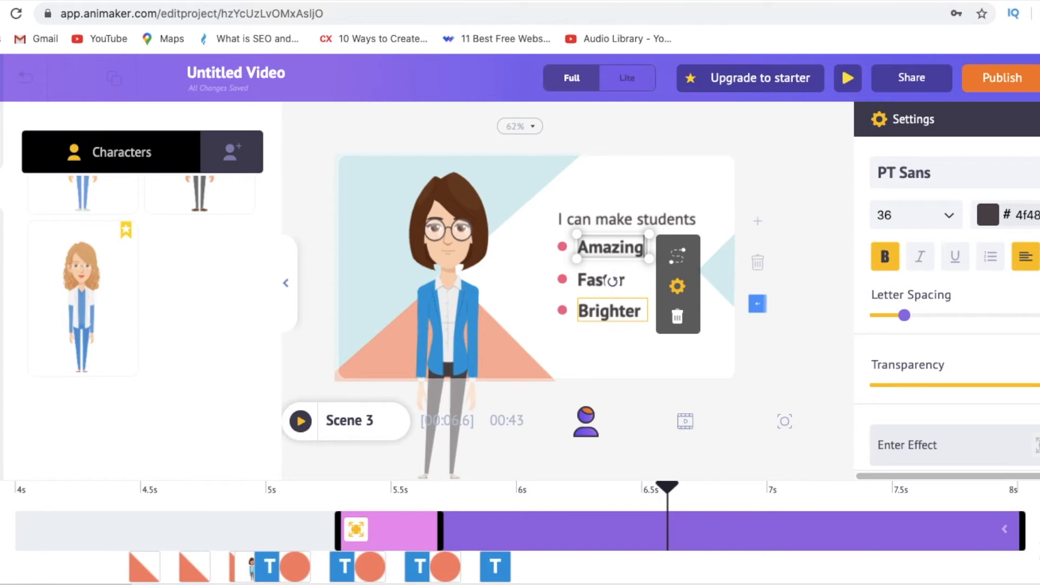
pyautogui.click(788, 163)
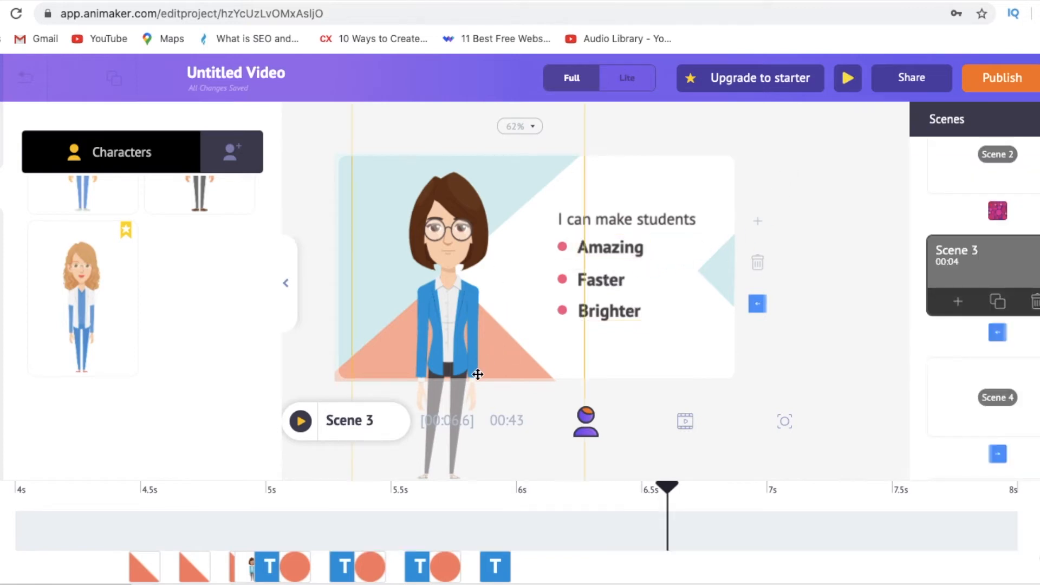
pyautogui.click(449, 247)
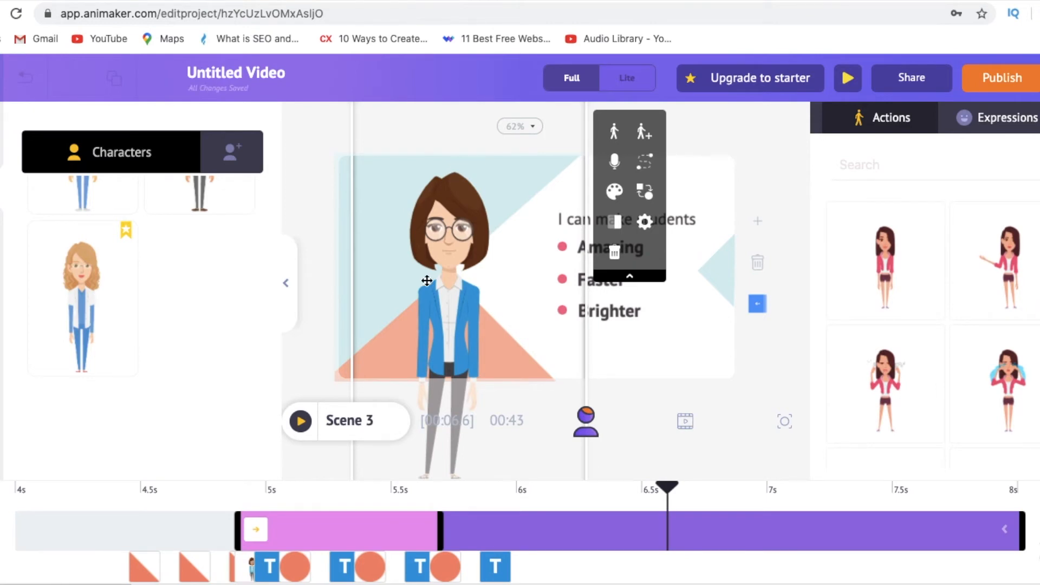
pyautogui.moveTo(459, 227); pyautogui.dragTo(460, 227)
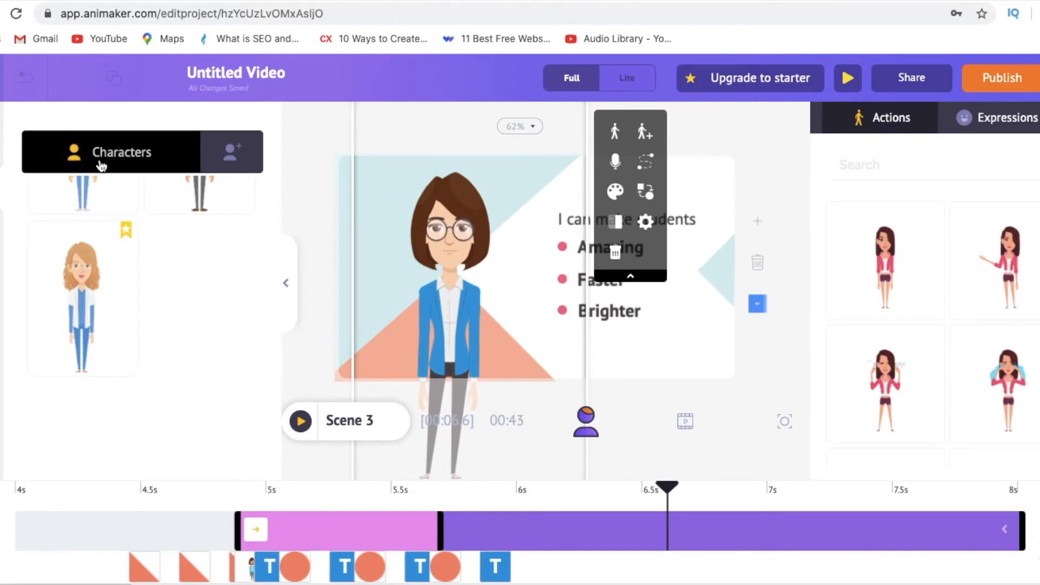
pyautogui.scroll(-2, 102, 248)
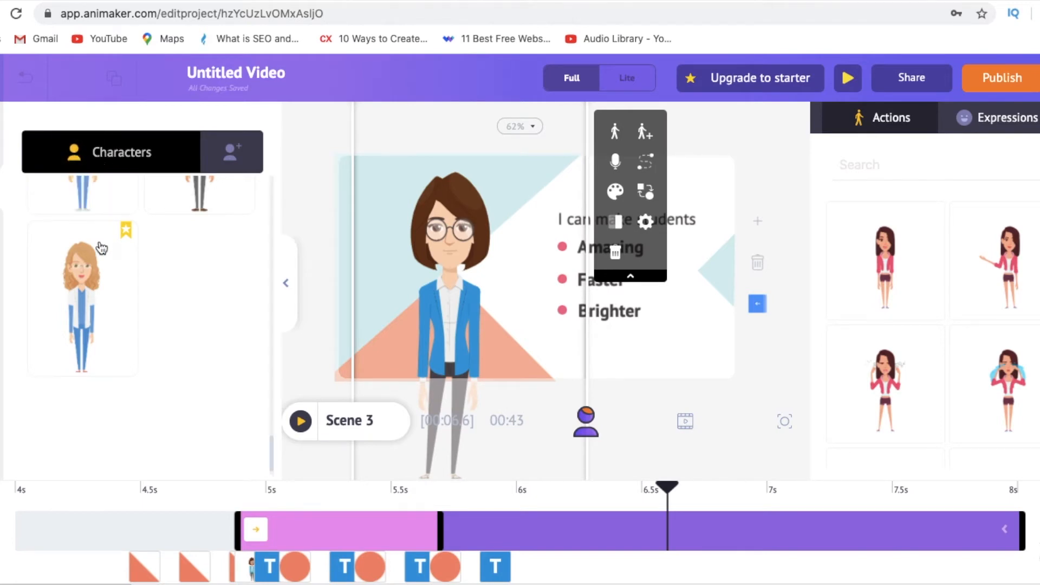
pyautogui.scroll(3, 102, 248)
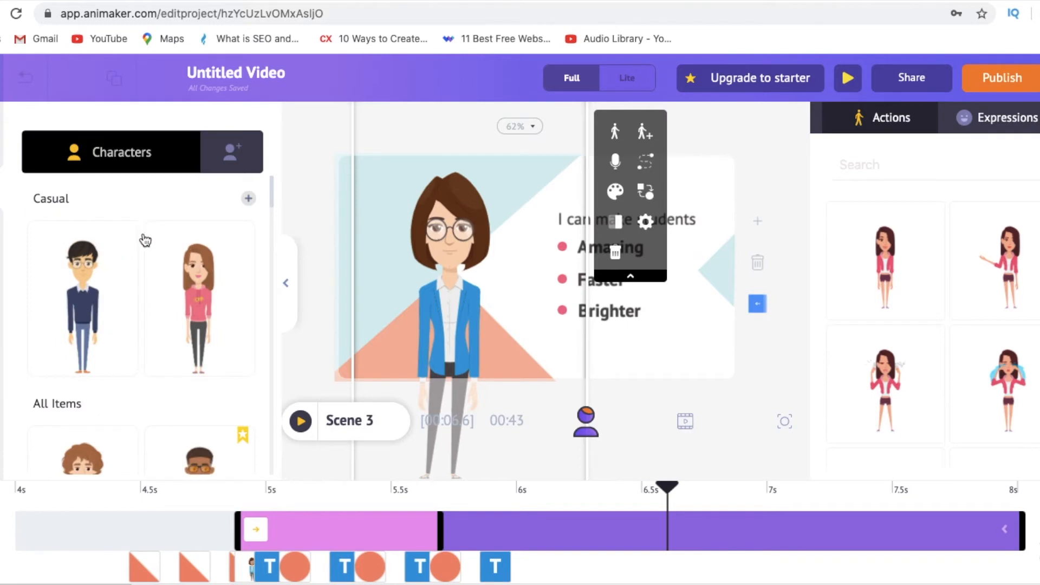
pyautogui.scroll(-1, 85, 286)
pyautogui.scroll(-4, 85, 286)
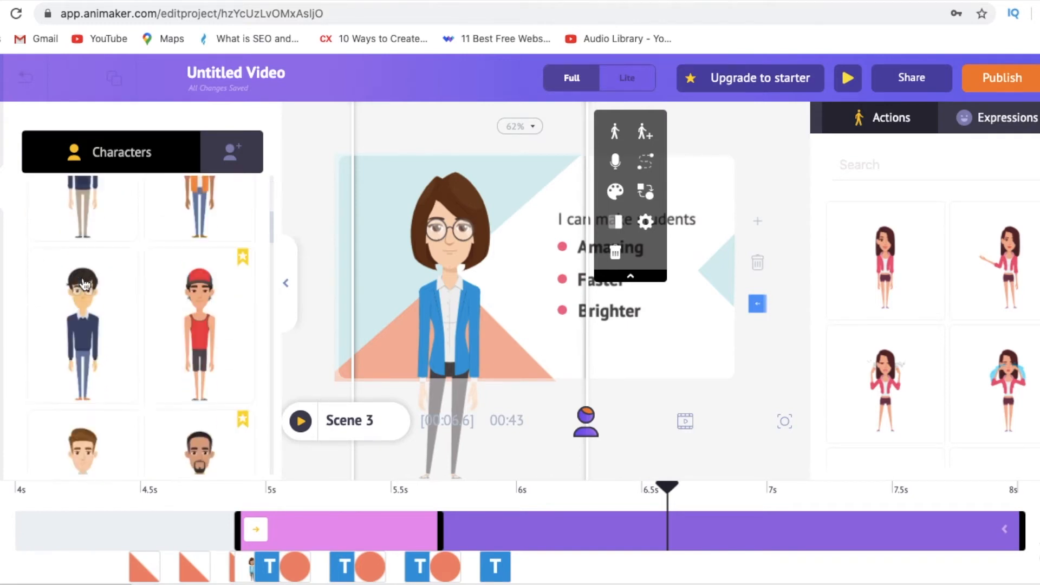
pyautogui.click(82, 332)
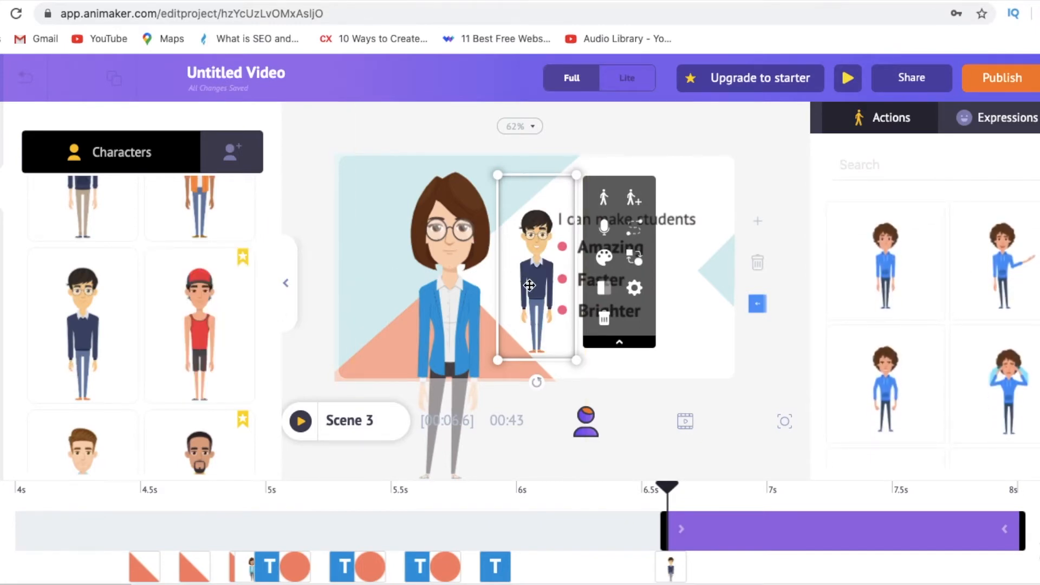
pyautogui.press('Delete')
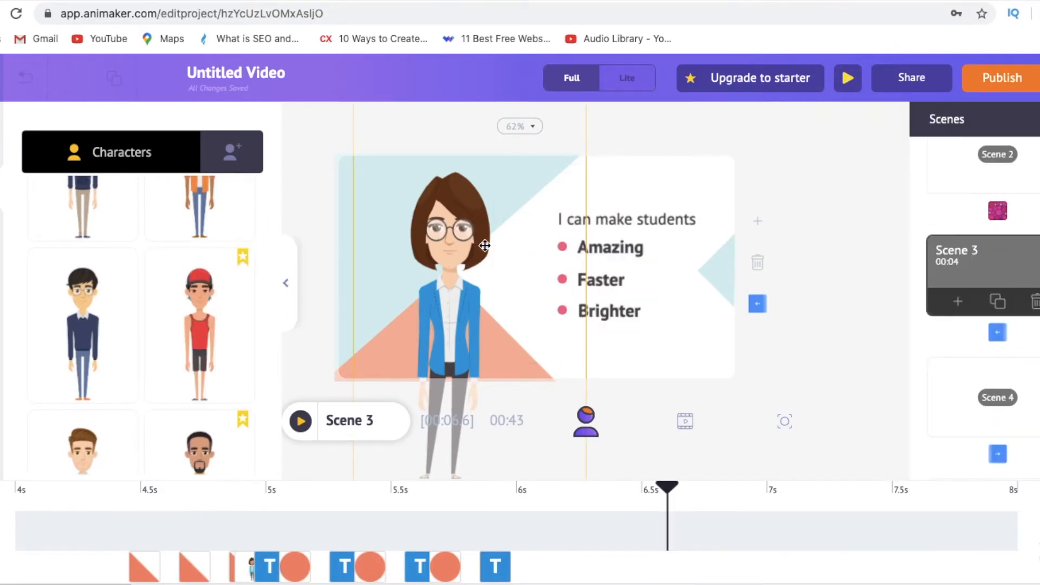
# Swap the woman in Scene 3 for the black-haired man with glasses and a navy sweater
pyautogui.click(439, 238)
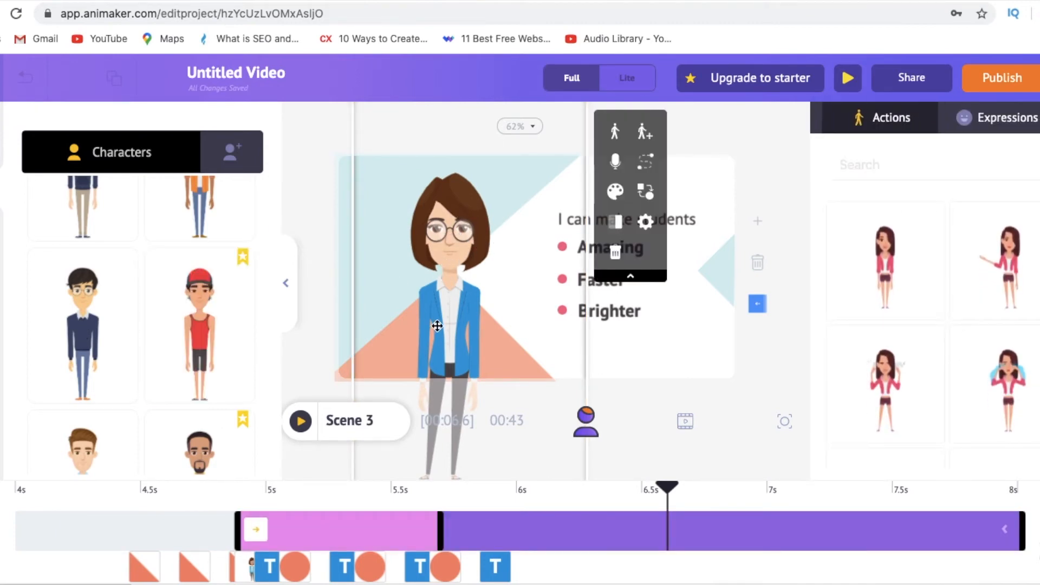
pyautogui.click(646, 193)
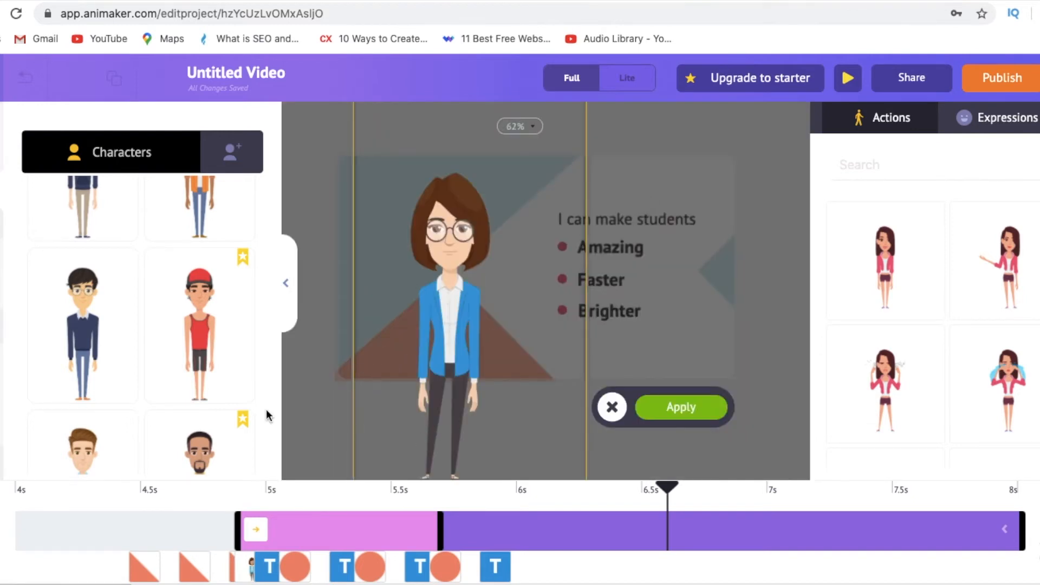
pyautogui.click(85, 310)
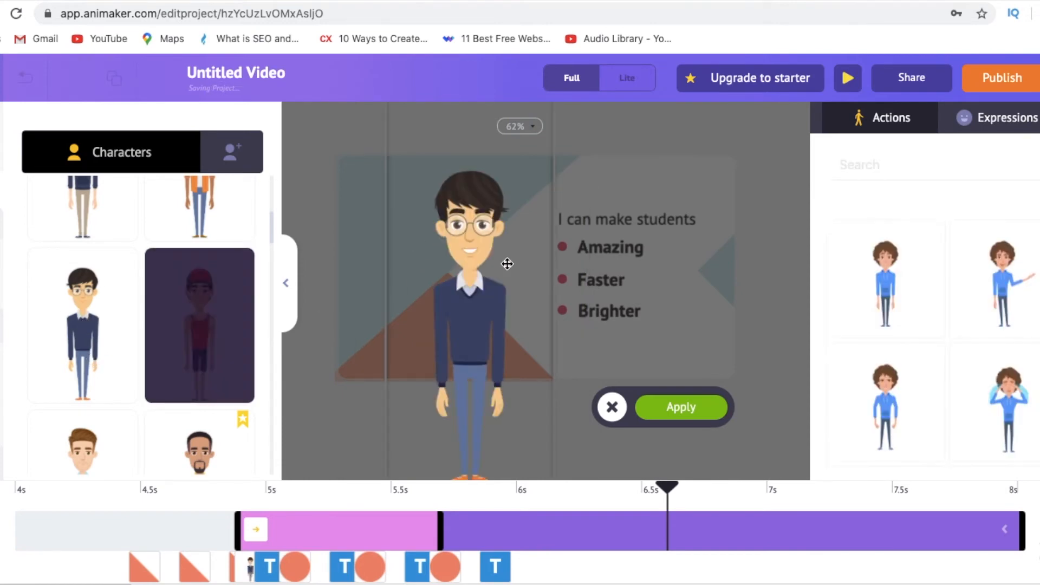
pyautogui.click(679, 408)
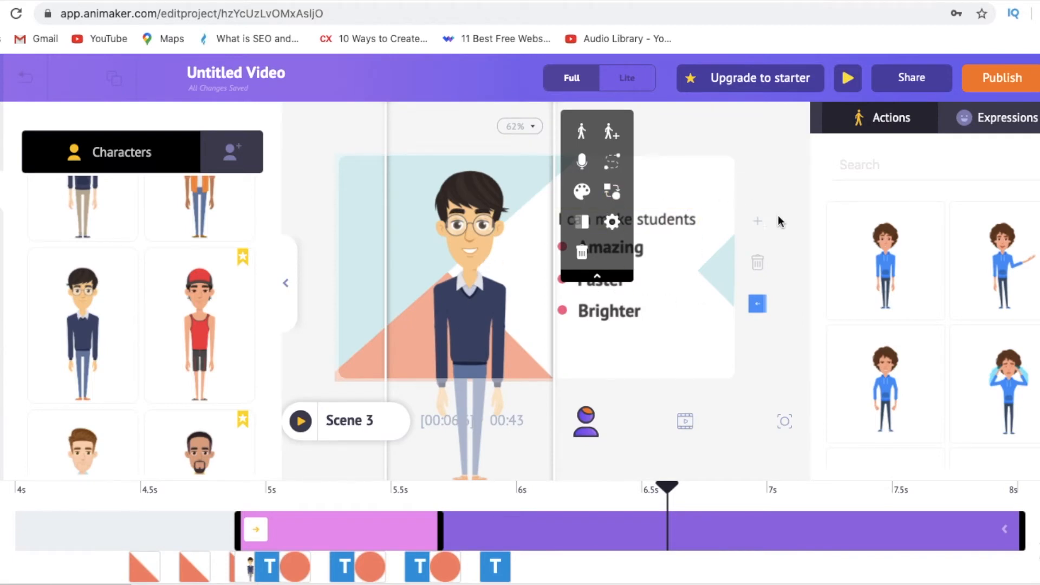
pyautogui.click(807, 238)
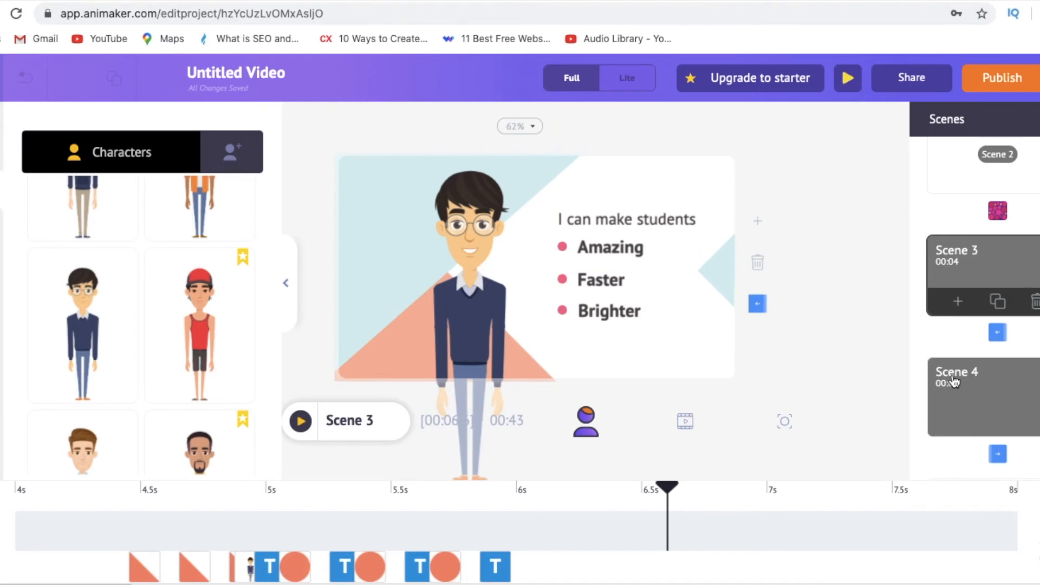
# Open Scene 4 and swap its walking woman for the black-haired man with glasses and a navy sweater
pyautogui.scroll(-1, 975, 379)
pyautogui.click(974, 364)
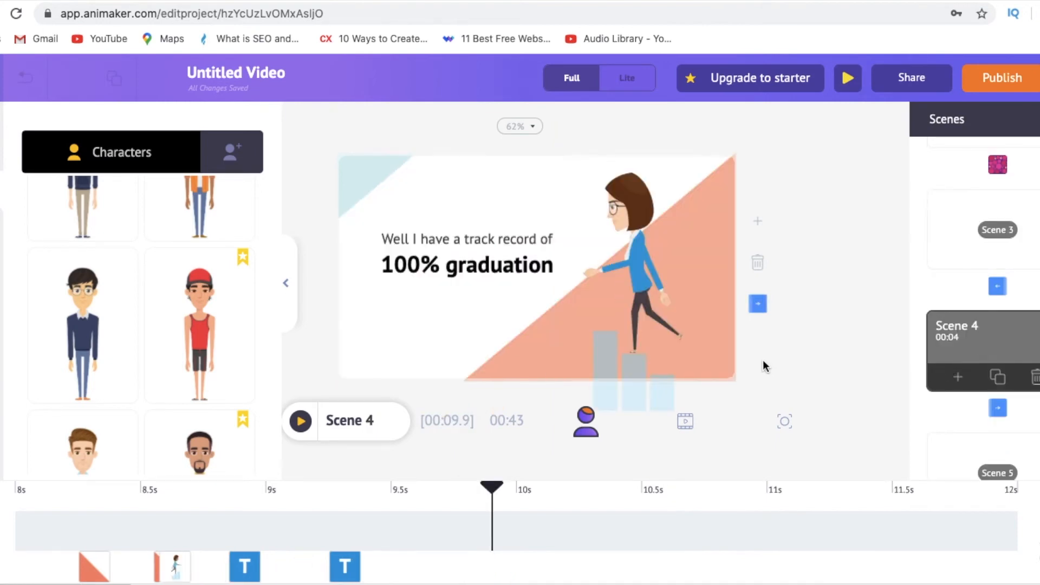
pyautogui.click(636, 213)
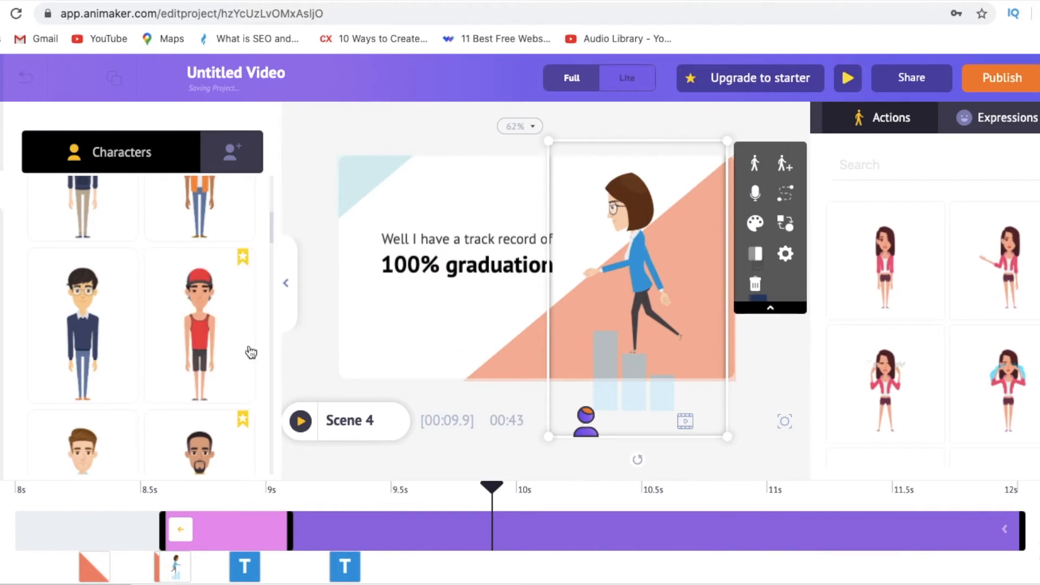
pyautogui.click(786, 228)
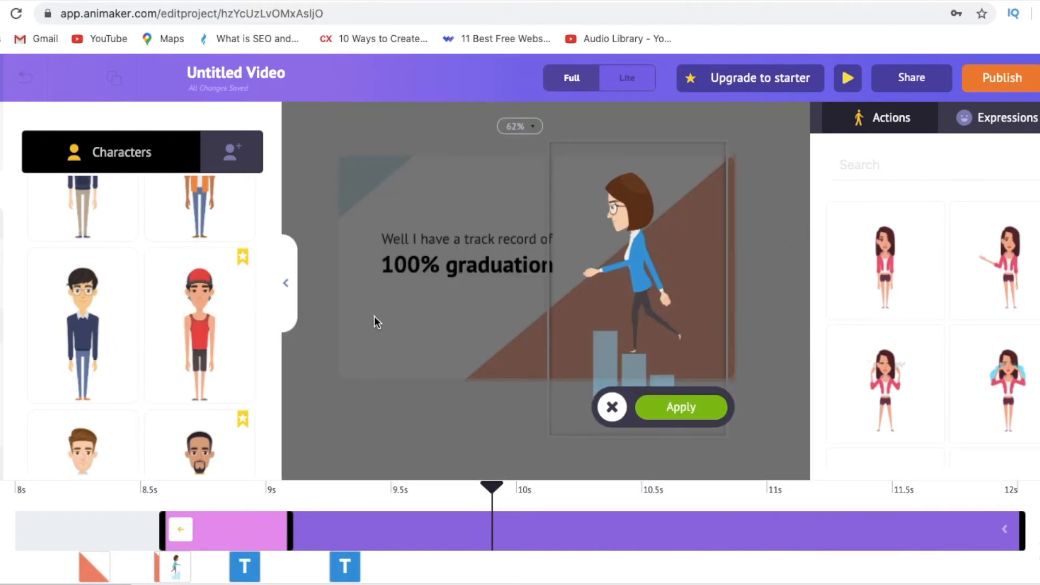
pyautogui.click(93, 320)
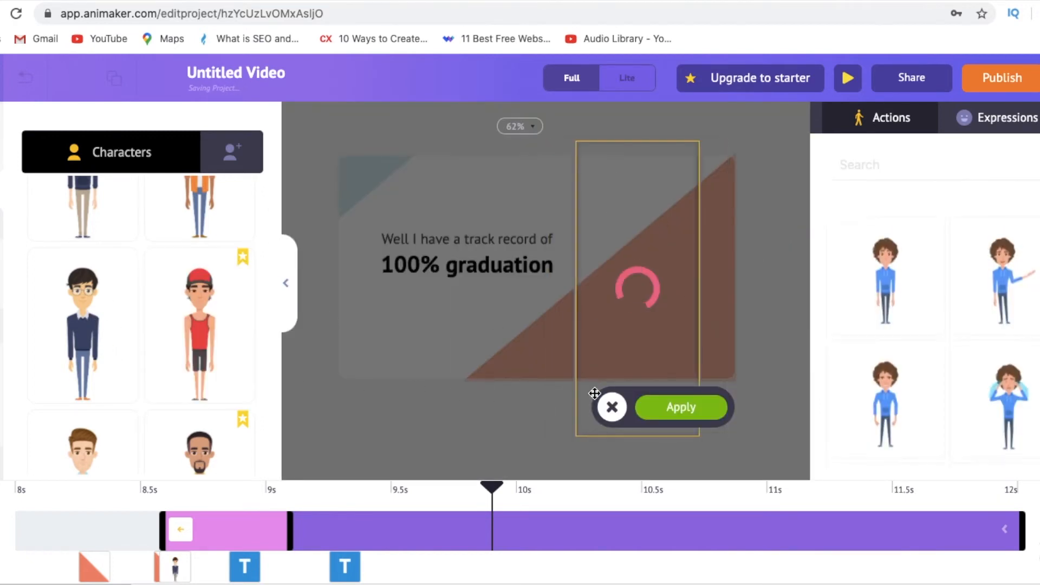
pyautogui.click(680, 407)
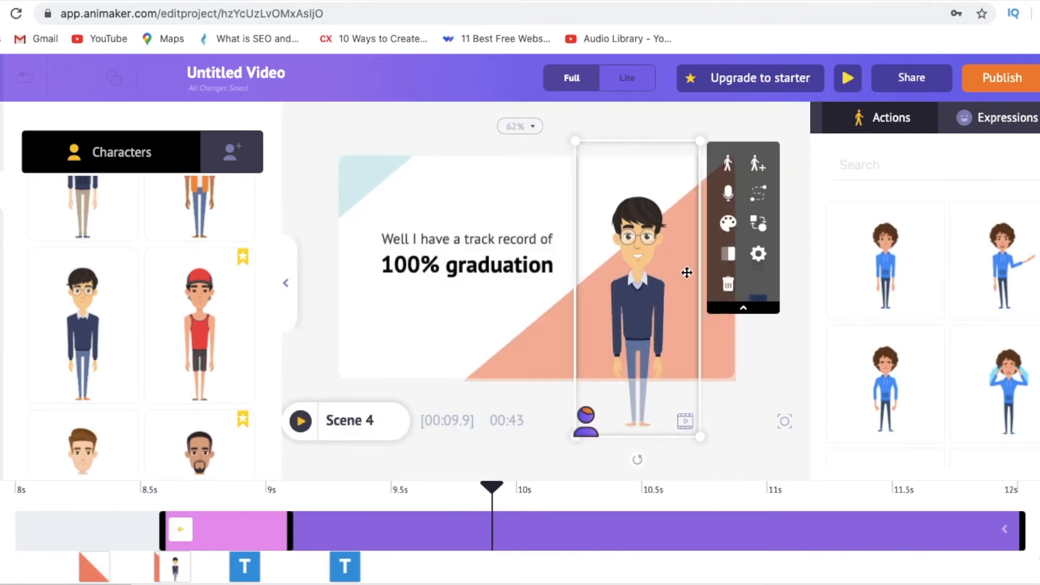
# Try flipping the man in Scene 4 horizontally
pyautogui.click(730, 258)
pyautogui.click(730, 259)
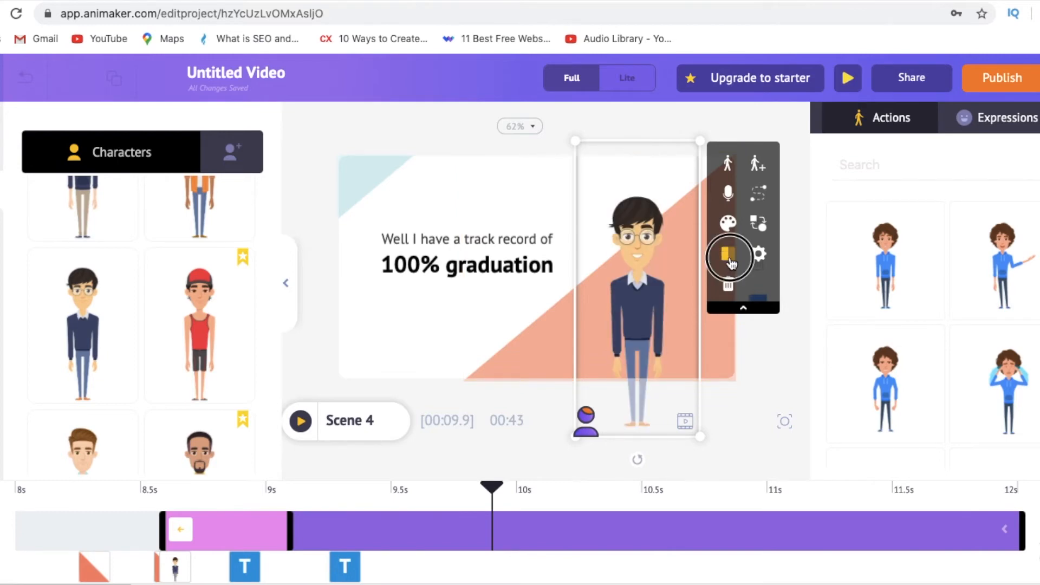
pyautogui.click(730, 258)
pyautogui.click(730, 258)
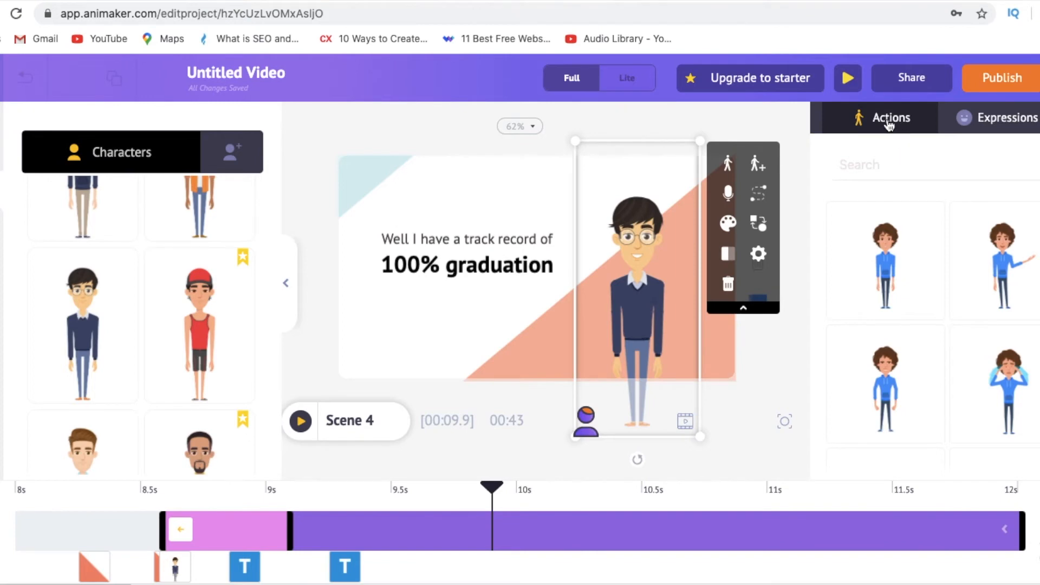
# Try out different actions for the man in Scene 4 and give him the crying one with hands at his head
pyautogui.click(1010, 278)
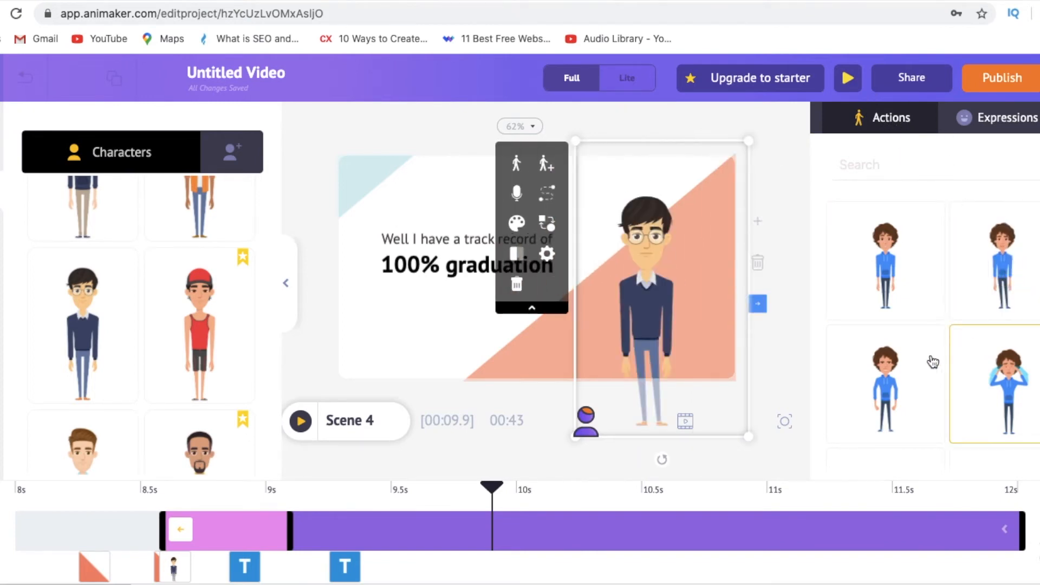
pyautogui.click(910, 387)
pyautogui.click(975, 395)
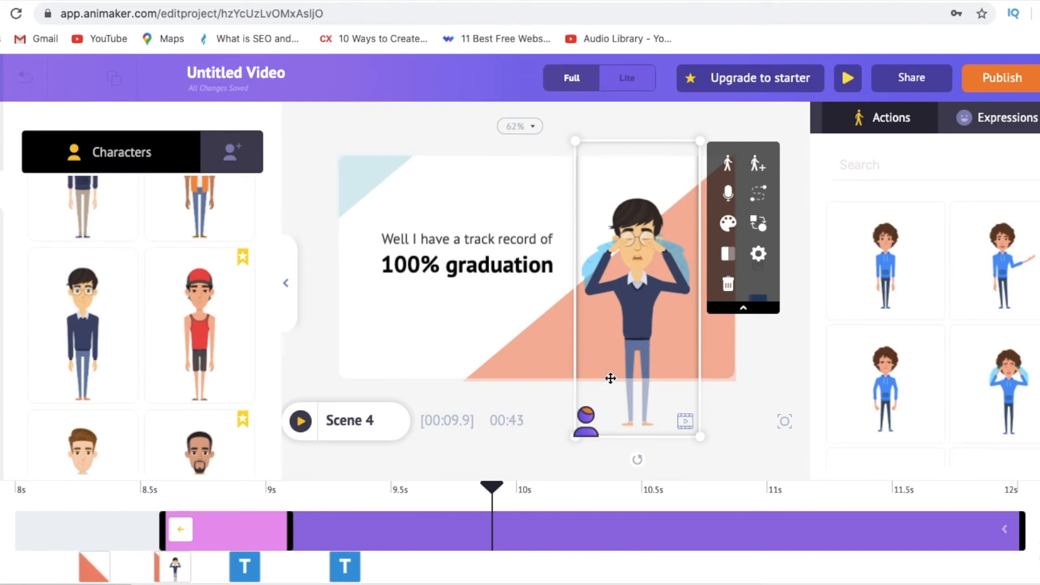
pyautogui.click(783, 347)
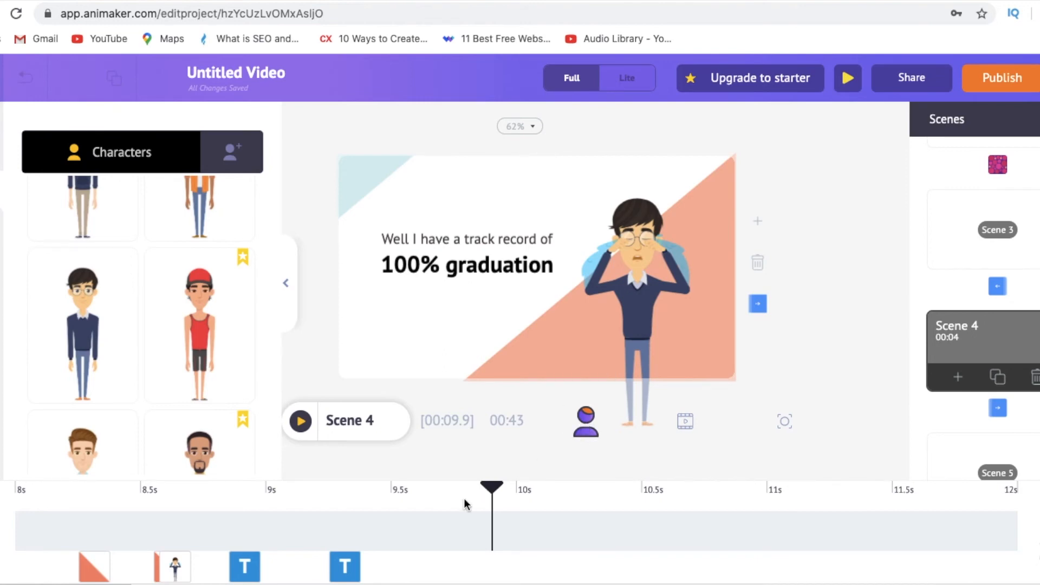
# Check the timing of Scene 4's two texts and adjust when the "100% graduation" text ends on the timeline
pyautogui.click(254, 560)
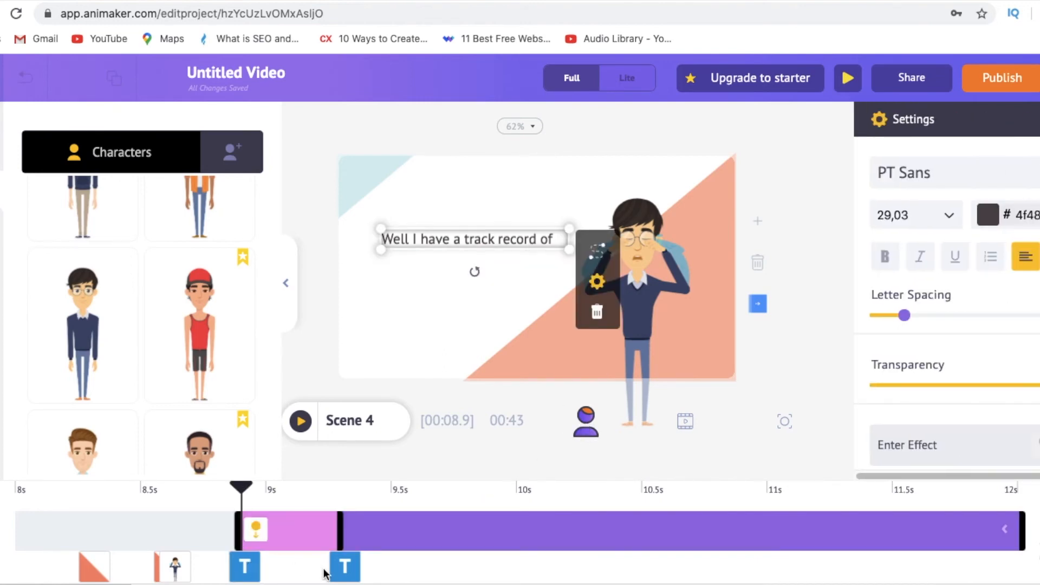
pyautogui.click(349, 575)
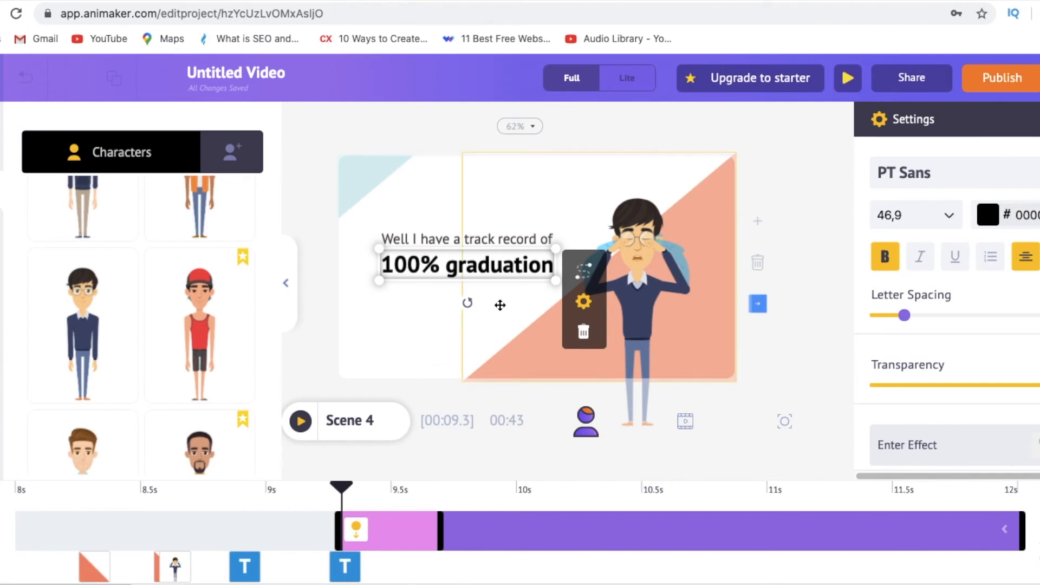
pyautogui.moveTo(1023, 531); pyautogui.dragTo(923, 530)
pyautogui.moveTo(853, 545); pyautogui.dragTo(902, 552)
# Extend Scene 4's duration to 7 seconds
pyautogui.click(1035, 533)
pyautogui.click(1035, 534)
pyautogui.click(1035, 534)
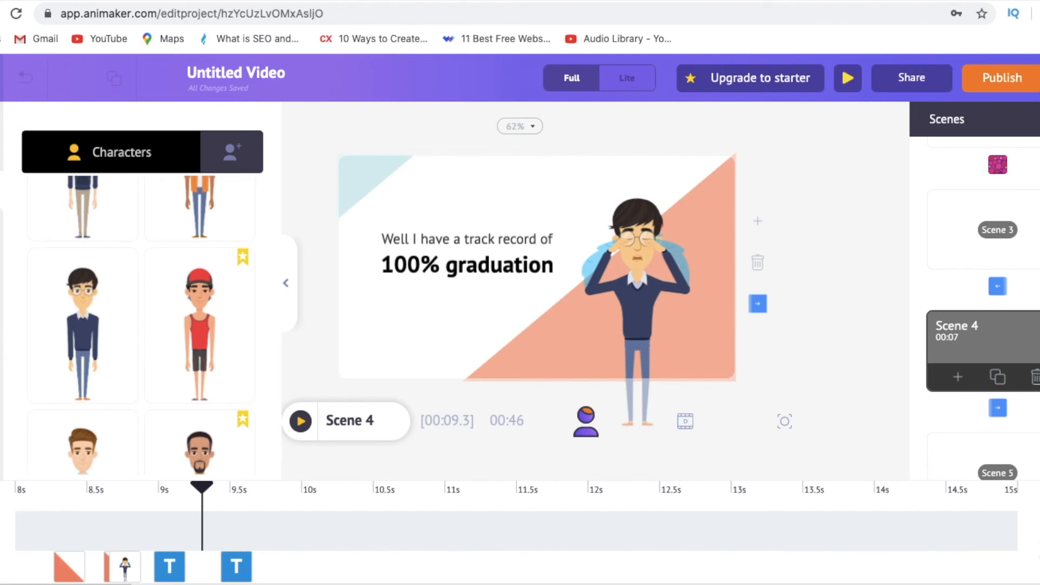
# Shorten Scene 4's duration to 1 second
pyautogui.click(1038, 528)
pyautogui.click(1038, 528)
pyautogui.click(1039, 528)
pyautogui.click(1039, 529)
pyautogui.click(1038, 528)
pyautogui.click(1038, 528)
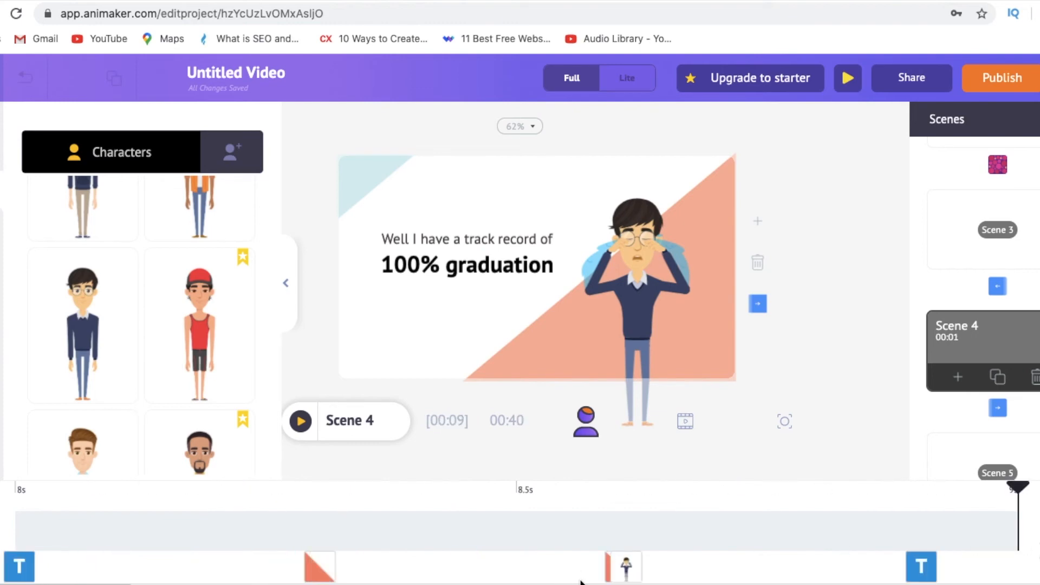
# Make the man in Scene 4 enter earlier, at 8.5 s on the timeline, and preview the scene
pyautogui.moveTo(627, 568)
pyautogui.moveTo(619, 562); pyautogui.dragTo(549, 548)
pyautogui.click(654, 543)
pyautogui.click(626, 569)
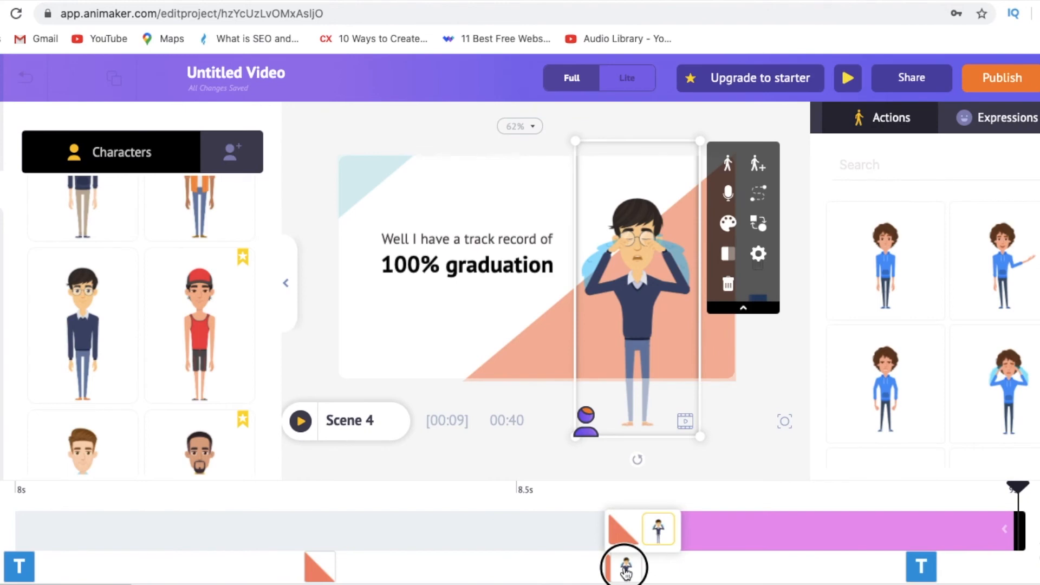
pyautogui.moveTo(615, 532); pyautogui.dragTo(593, 528)
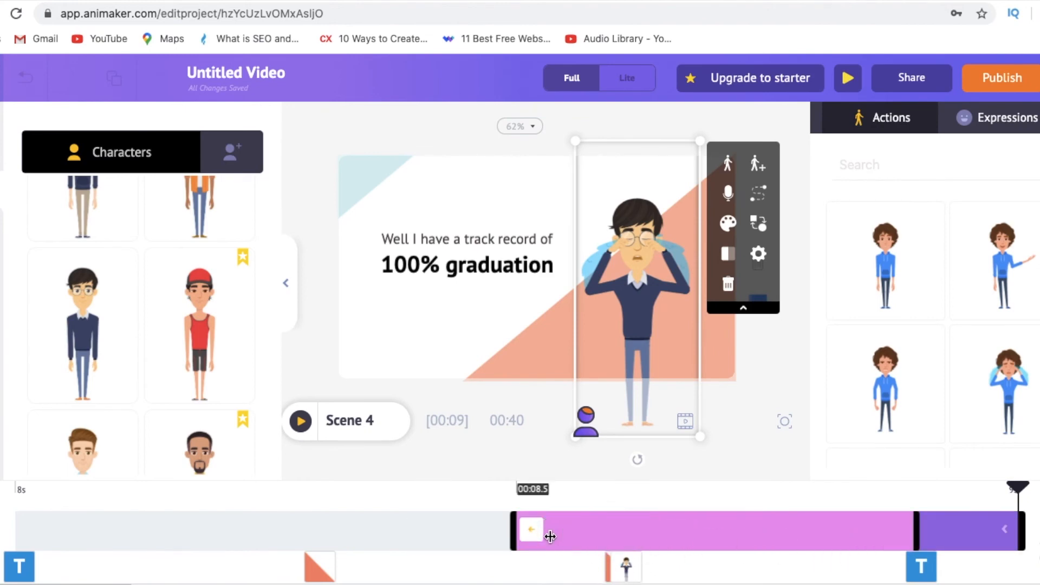
pyautogui.click(301, 421)
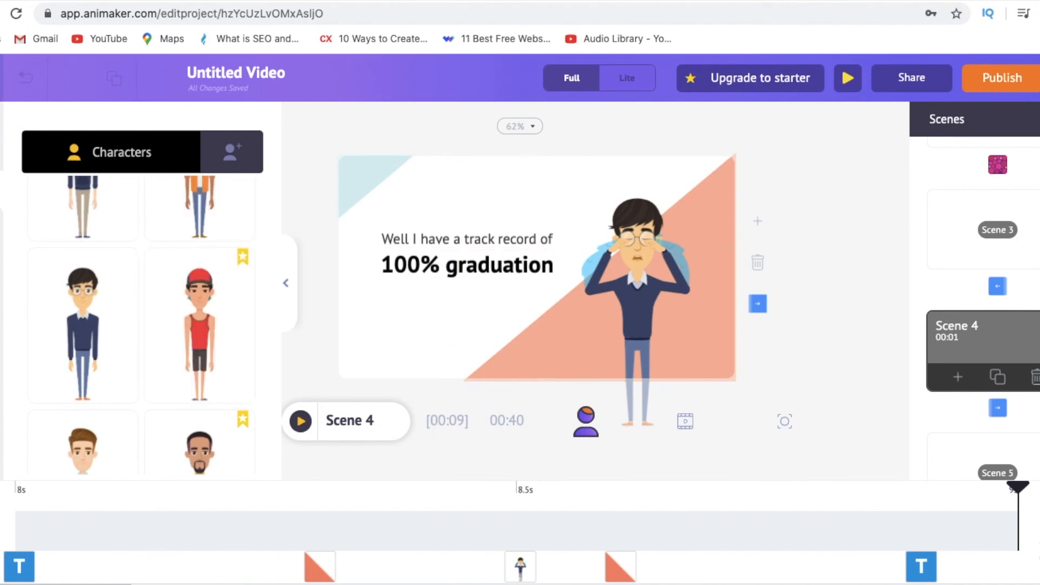
# Leave the editor for the dashboard and look over the video formats and the saved projects
pyautogui.click(1, 78)
pyautogui.click(41, 179)
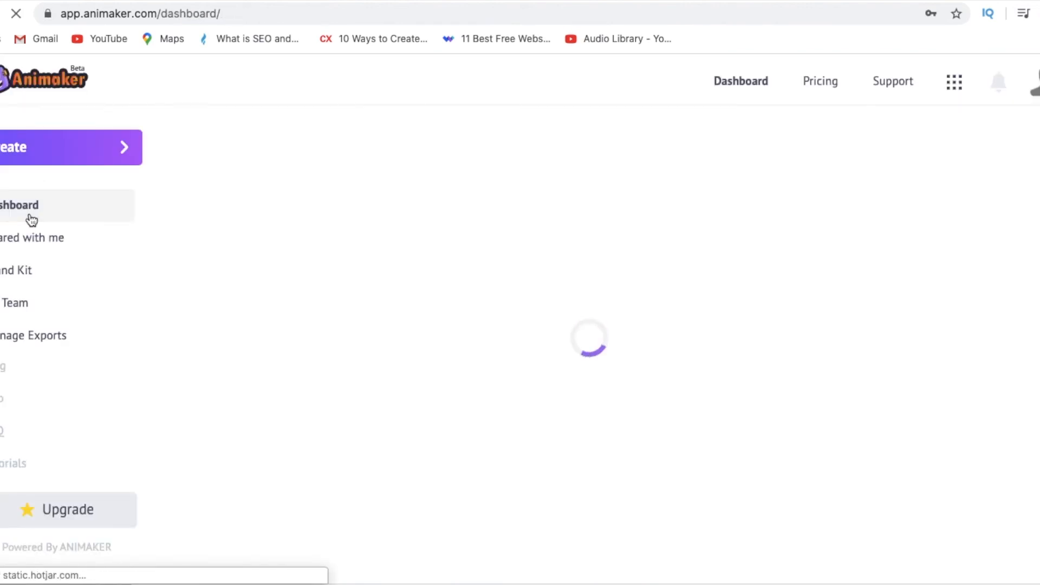
pyautogui.scroll(-2, 91, 373)
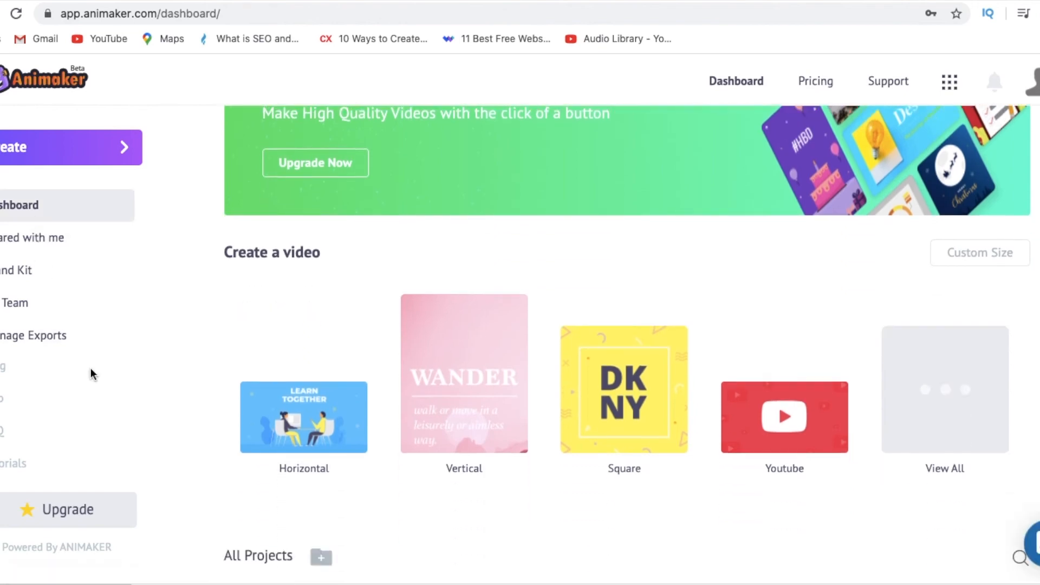
pyautogui.scroll(-1, 79, 306)
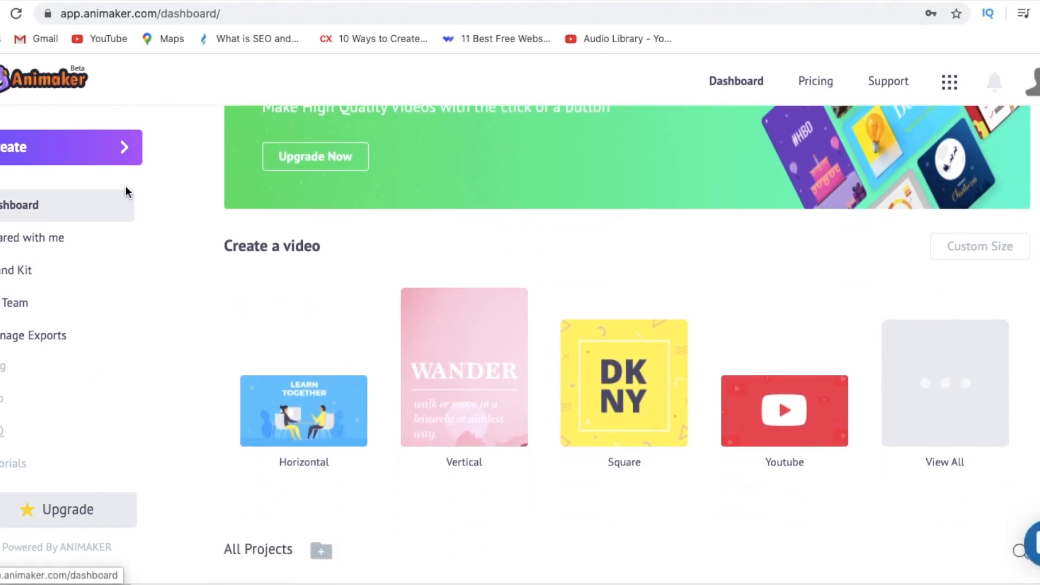
pyautogui.scroll(-7, 209, 330)
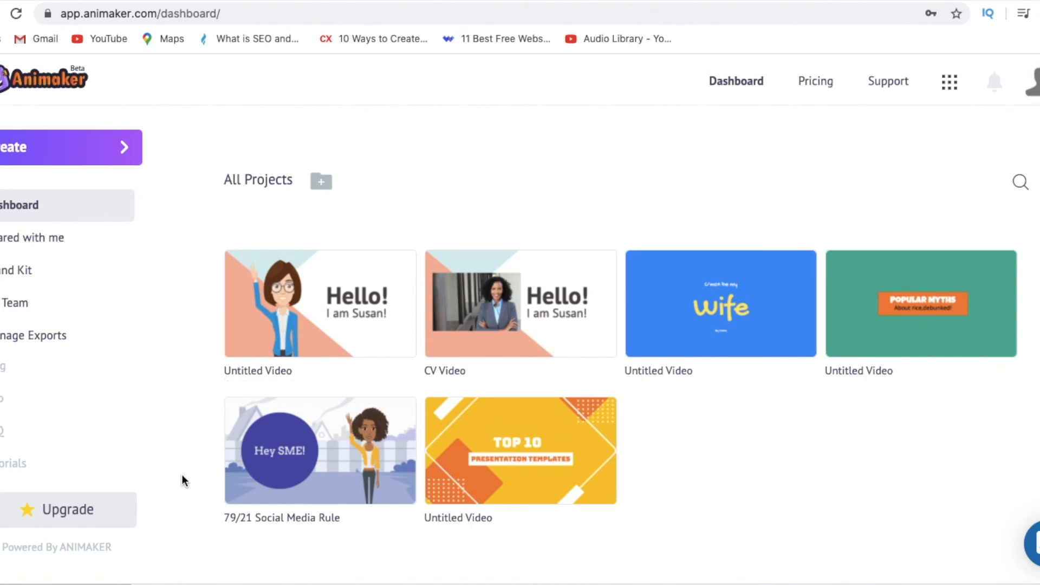
pyautogui.scroll(1, 219, 417)
pyautogui.scroll(3, 523, 357)
pyautogui.scroll(-3, 523, 357)
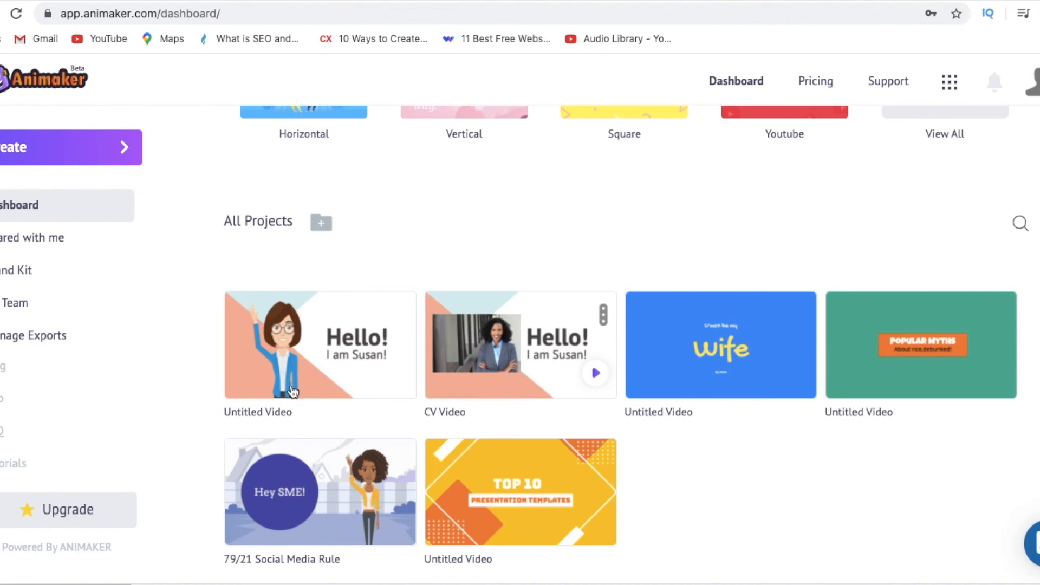
pyautogui.scroll(7, 116, 412)
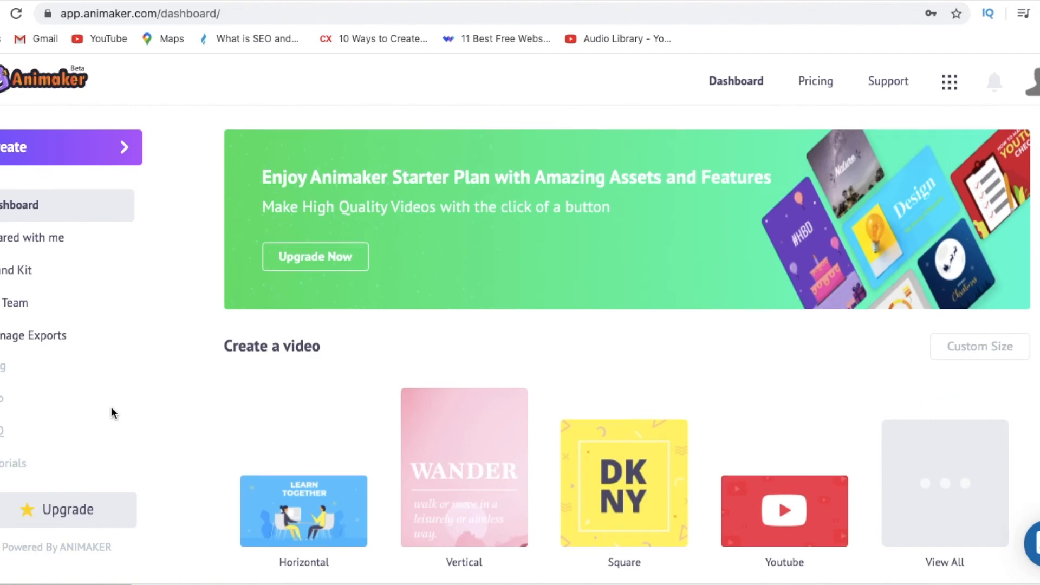
pyautogui.scroll(-8, 320, 430)
pyautogui.scroll(5, 323, 436)
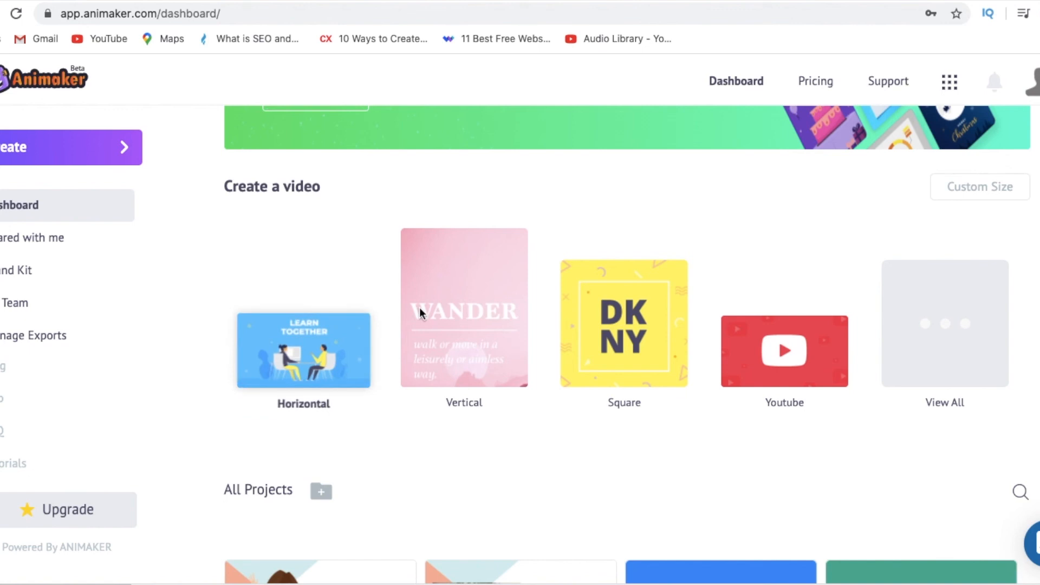
# View the Support page and return to the project list on the dashboard
pyautogui.click(886, 81)
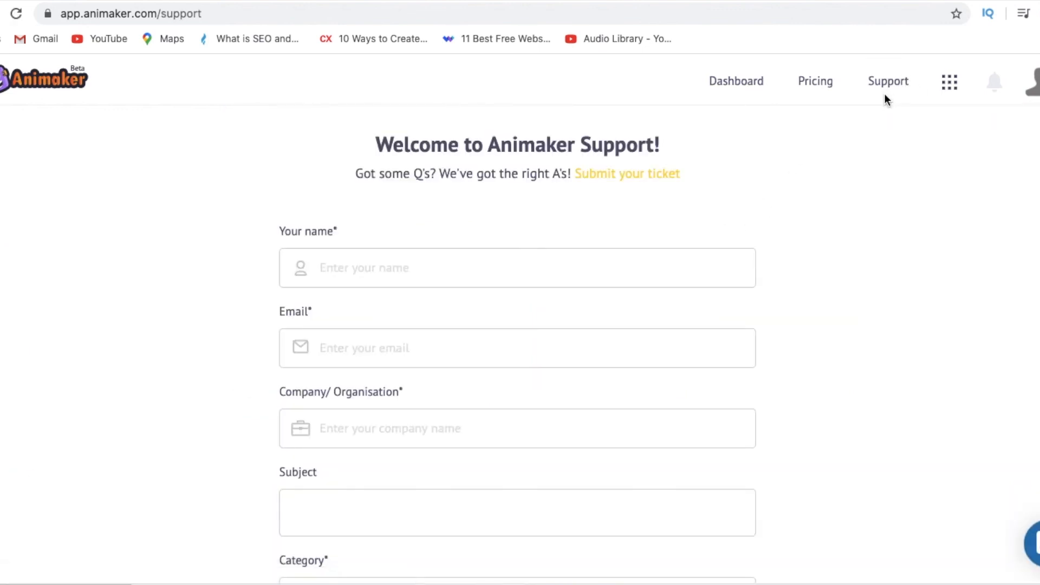
pyautogui.click(736, 91)
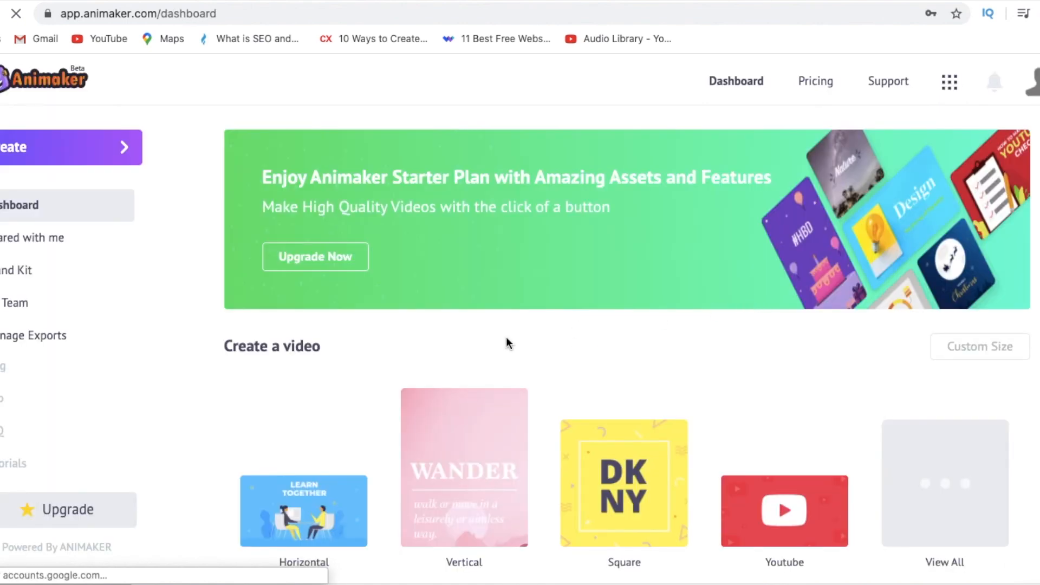
pyautogui.scroll(-8, 506, 338)
pyautogui.scroll(-1, 506, 336)
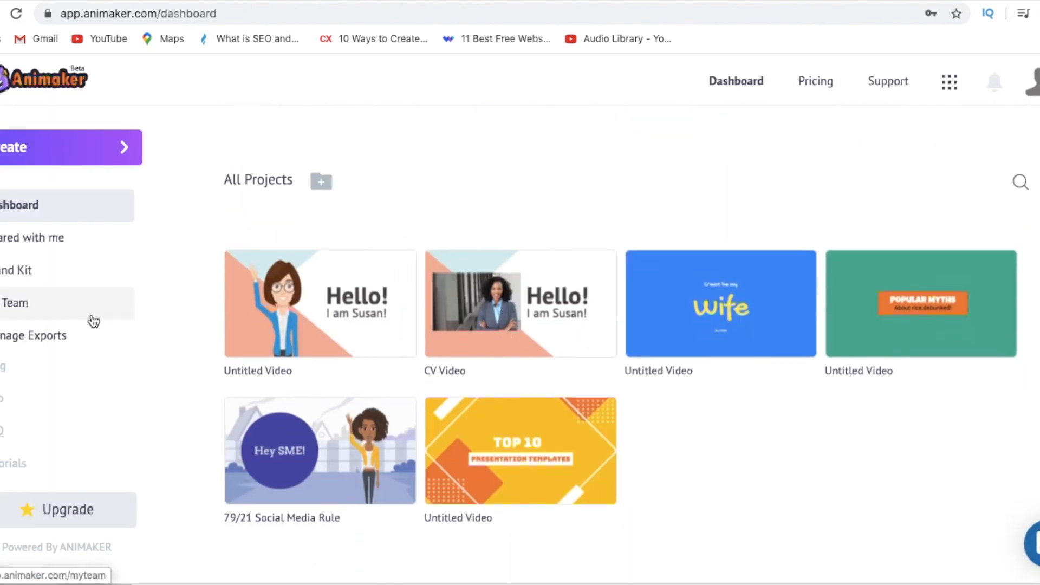
# Check the Create options and look through the dashboard's video formats and projects again
pyautogui.click(122, 147)
pyautogui.click(283, 112)
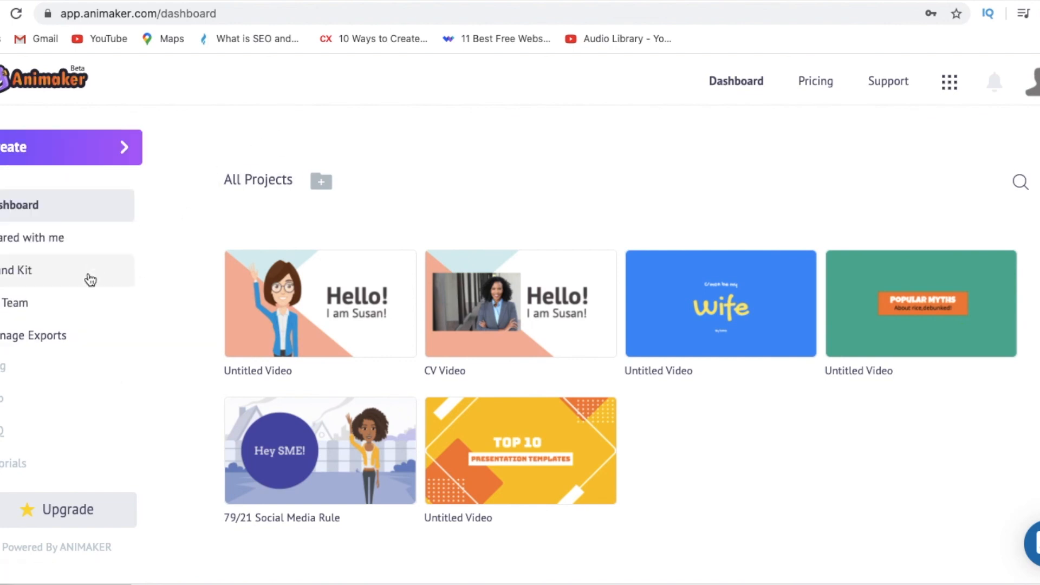
pyautogui.scroll(5, 346, 352)
pyautogui.scroll(-6, 361, 346)
pyautogui.scroll(5, 358, 342)
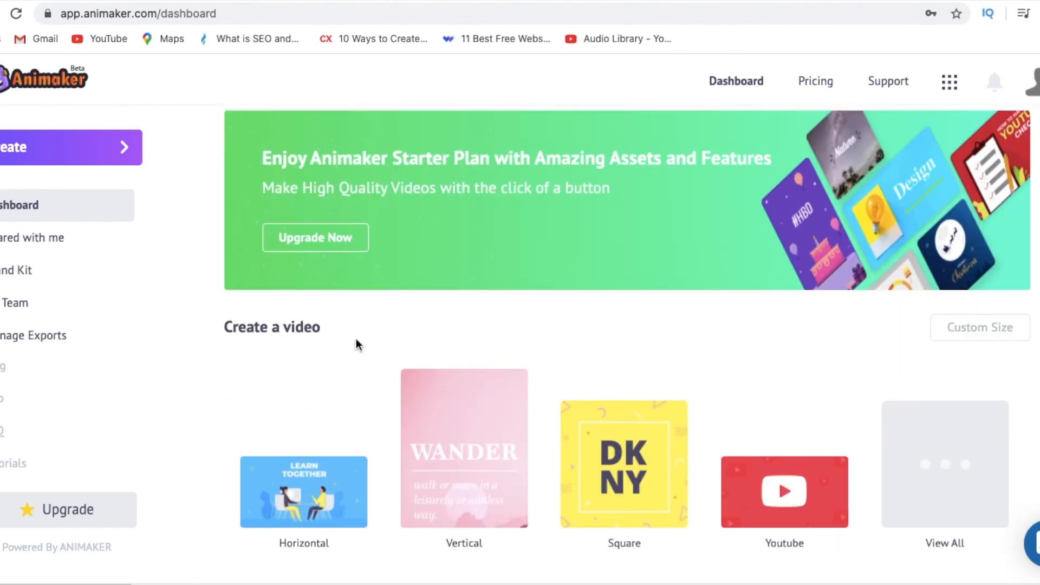
# Choose to create a video and browse the gallery of available templates
pyautogui.click(115, 147)
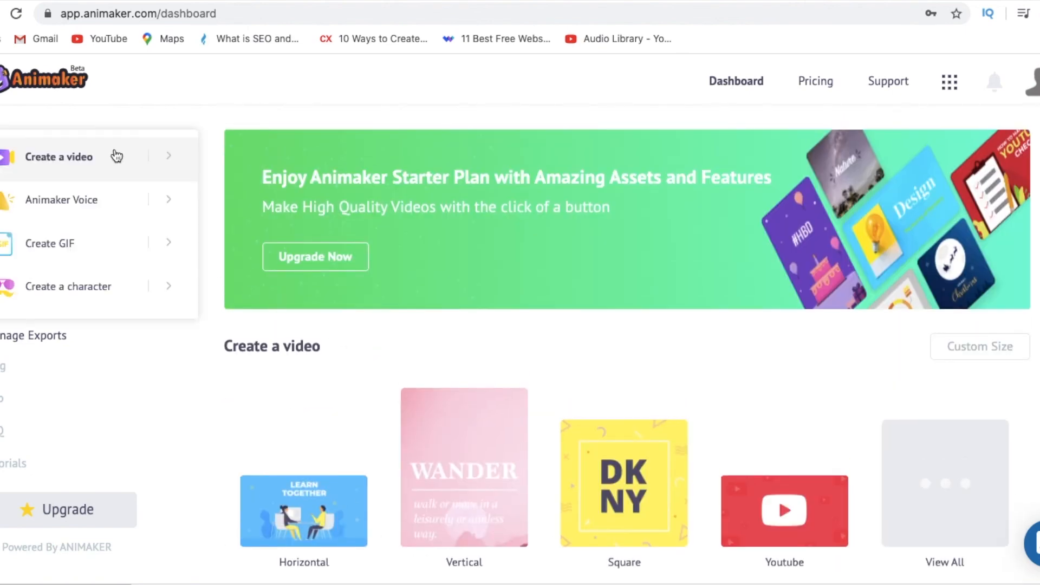
pyautogui.click(103, 158)
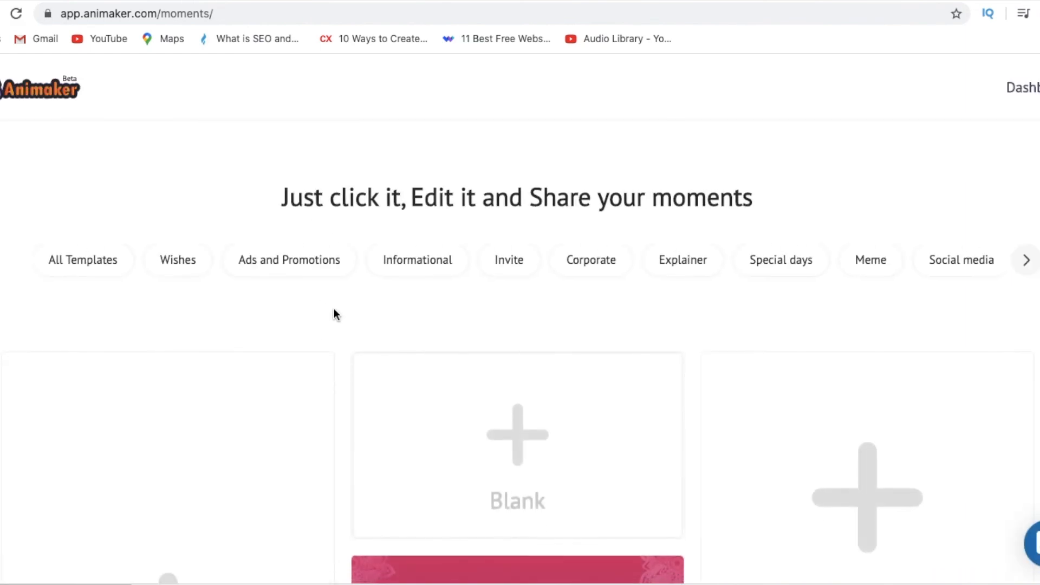
pyautogui.scroll(-10, 329, 319)
pyautogui.scroll(-10, 326, 324)
pyautogui.scroll(20, 327, 324)
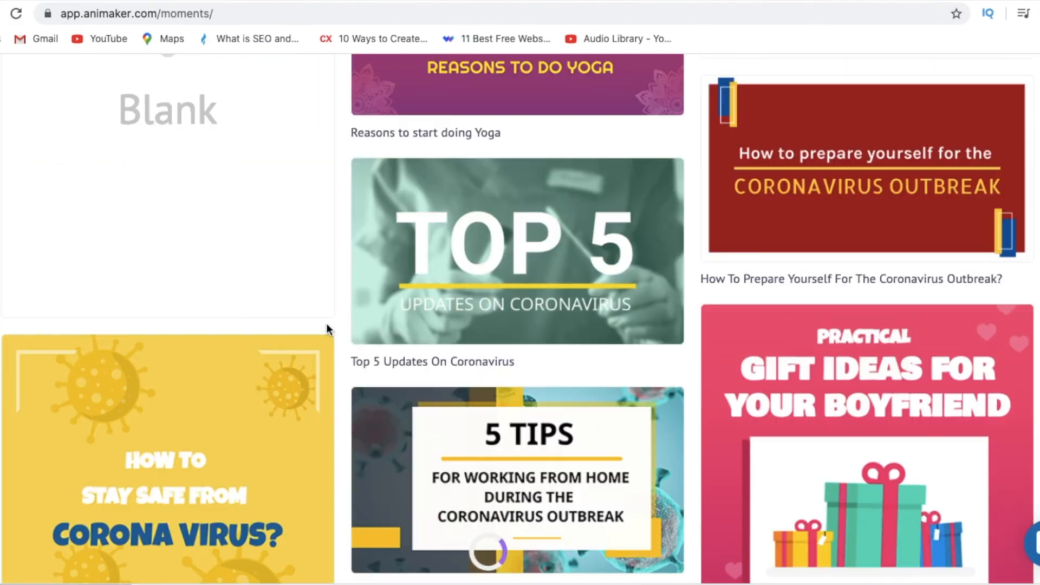
# Return to the dashboard and view the list of other Animaker apps
pyautogui.click(1021, 87)
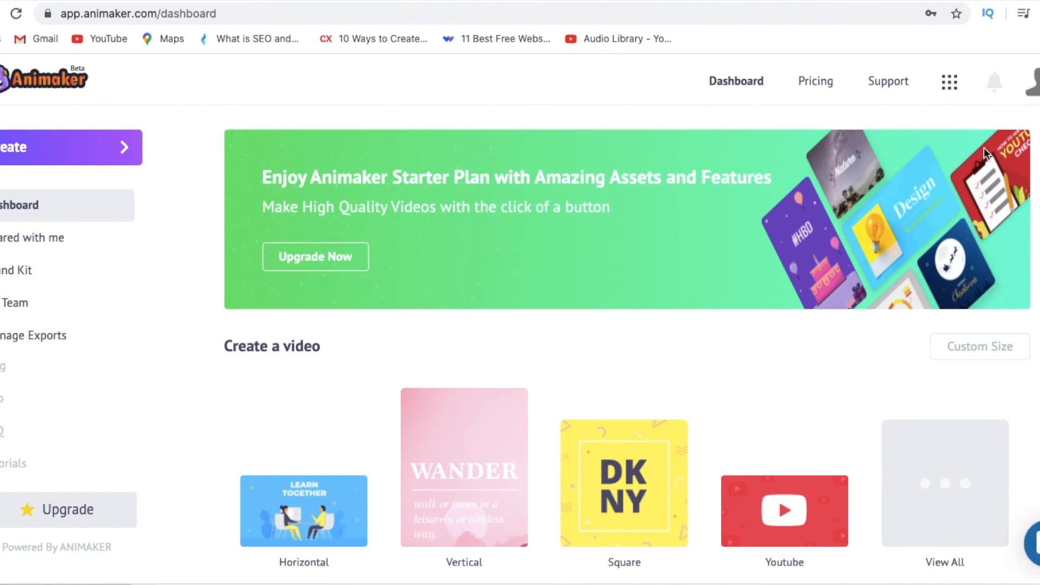
pyautogui.click(949, 85)
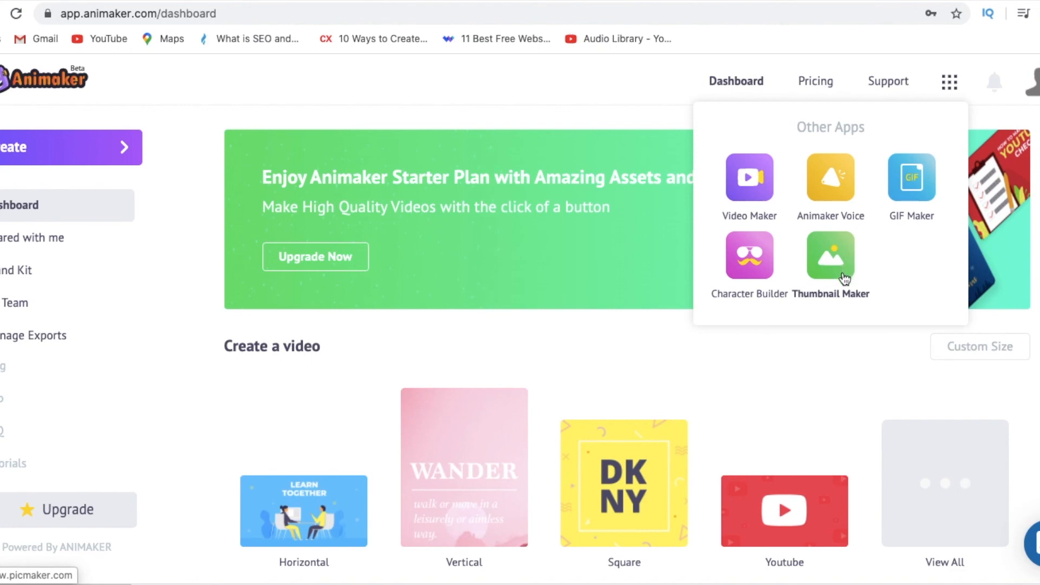
pyautogui.click(584, 112)
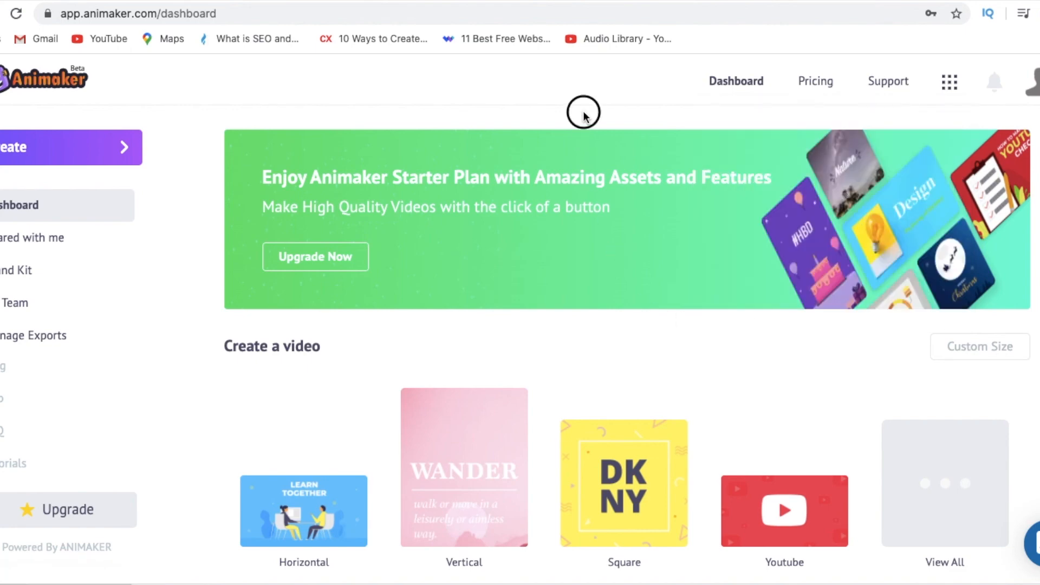